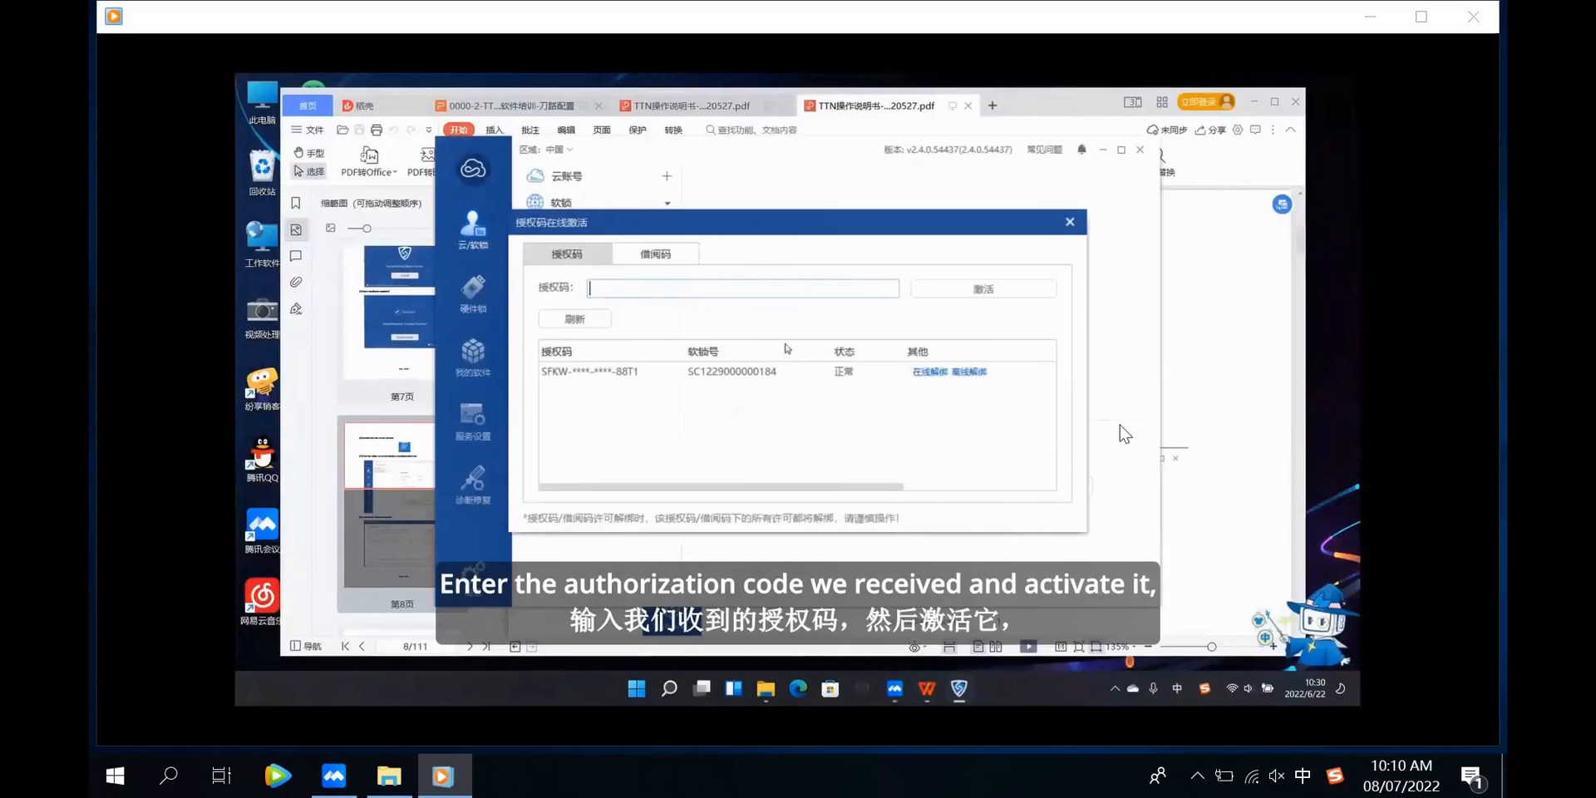
pyautogui.click(1421, 16)
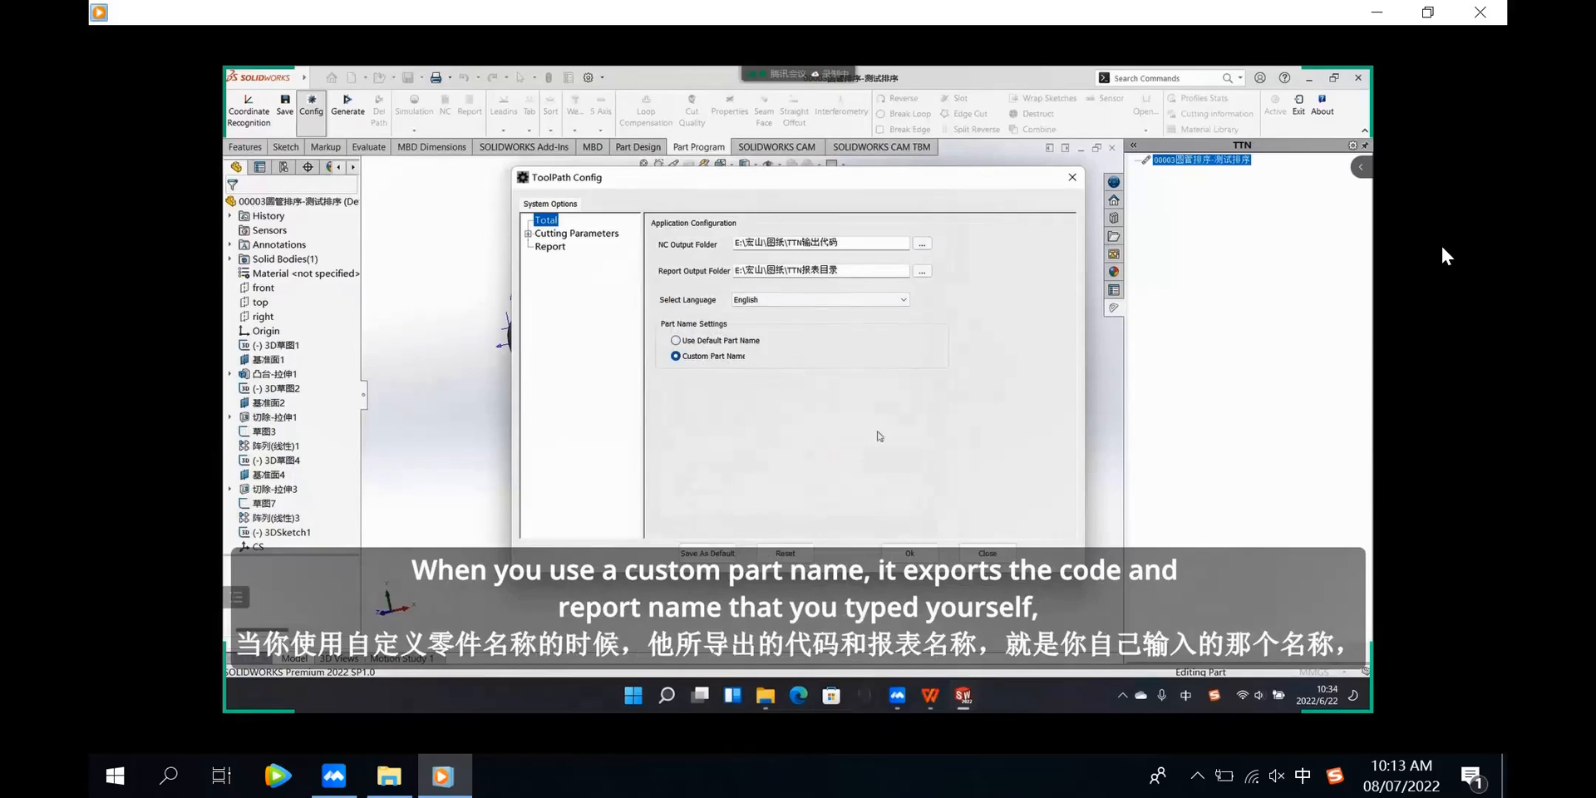
# Move the toolpath configuration dialog aside, close it and open the configuration again
pyautogui.moveTo(1012, 185); pyautogui.dragTo(971, 211)
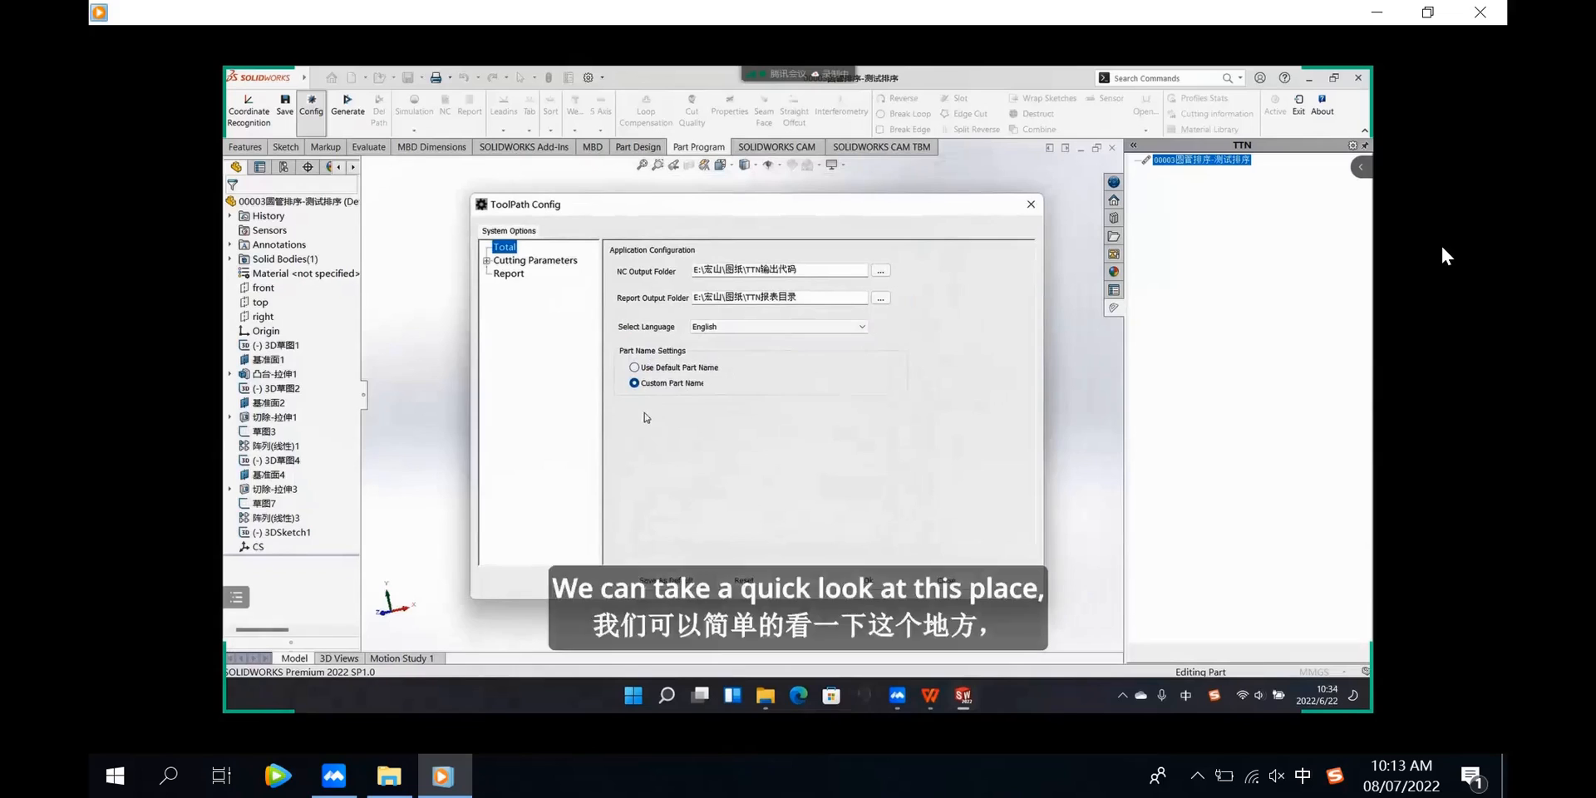
pyautogui.click(1030, 205)
pyautogui.click(311, 108)
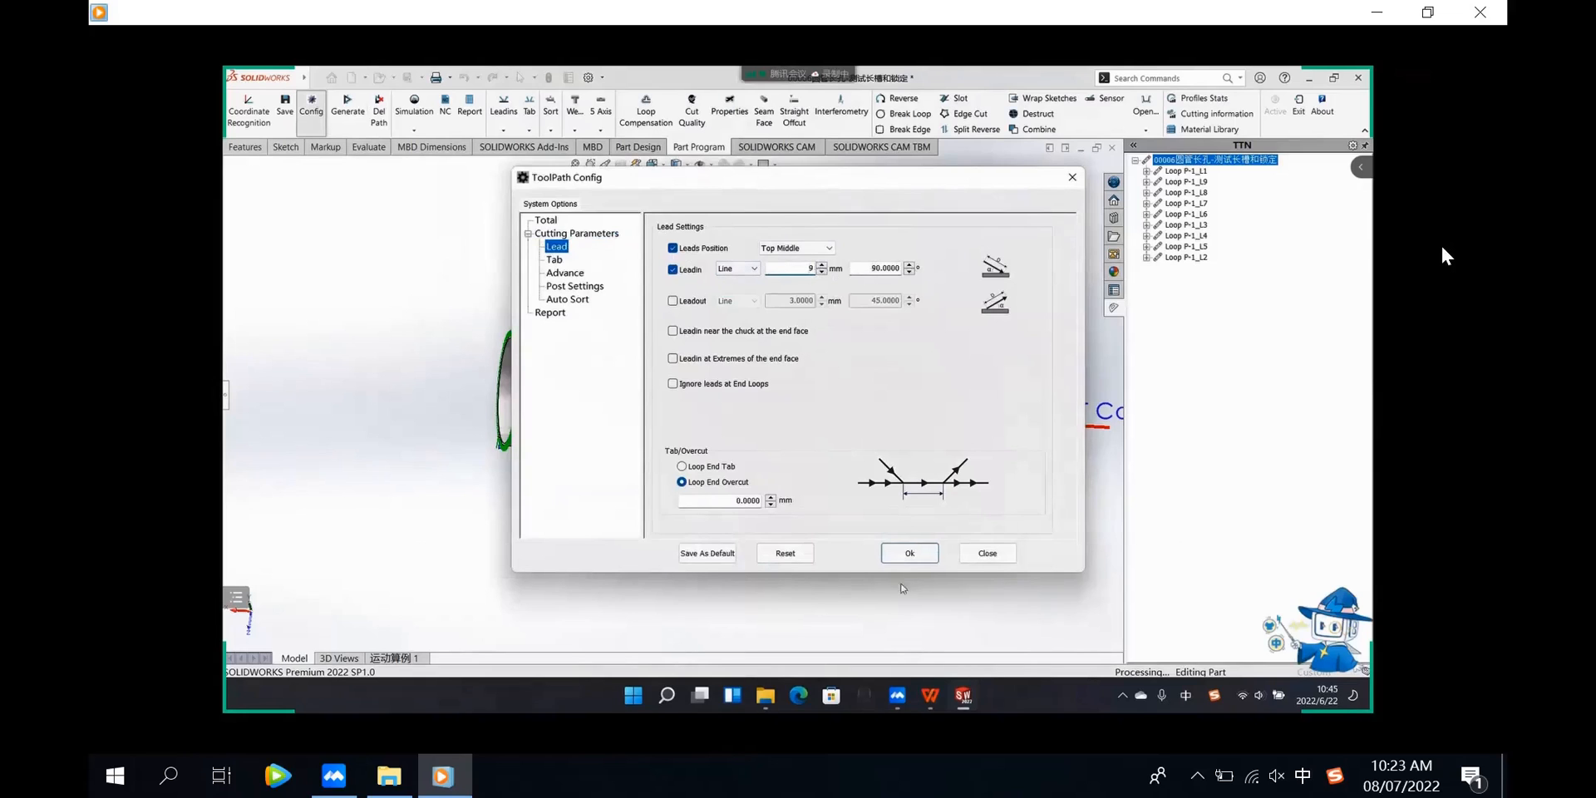
# Apply the lead settings with a 9 mm, 90° line lead-in at Top Middle and delete the existing toolpath
pyautogui.click(909, 553)
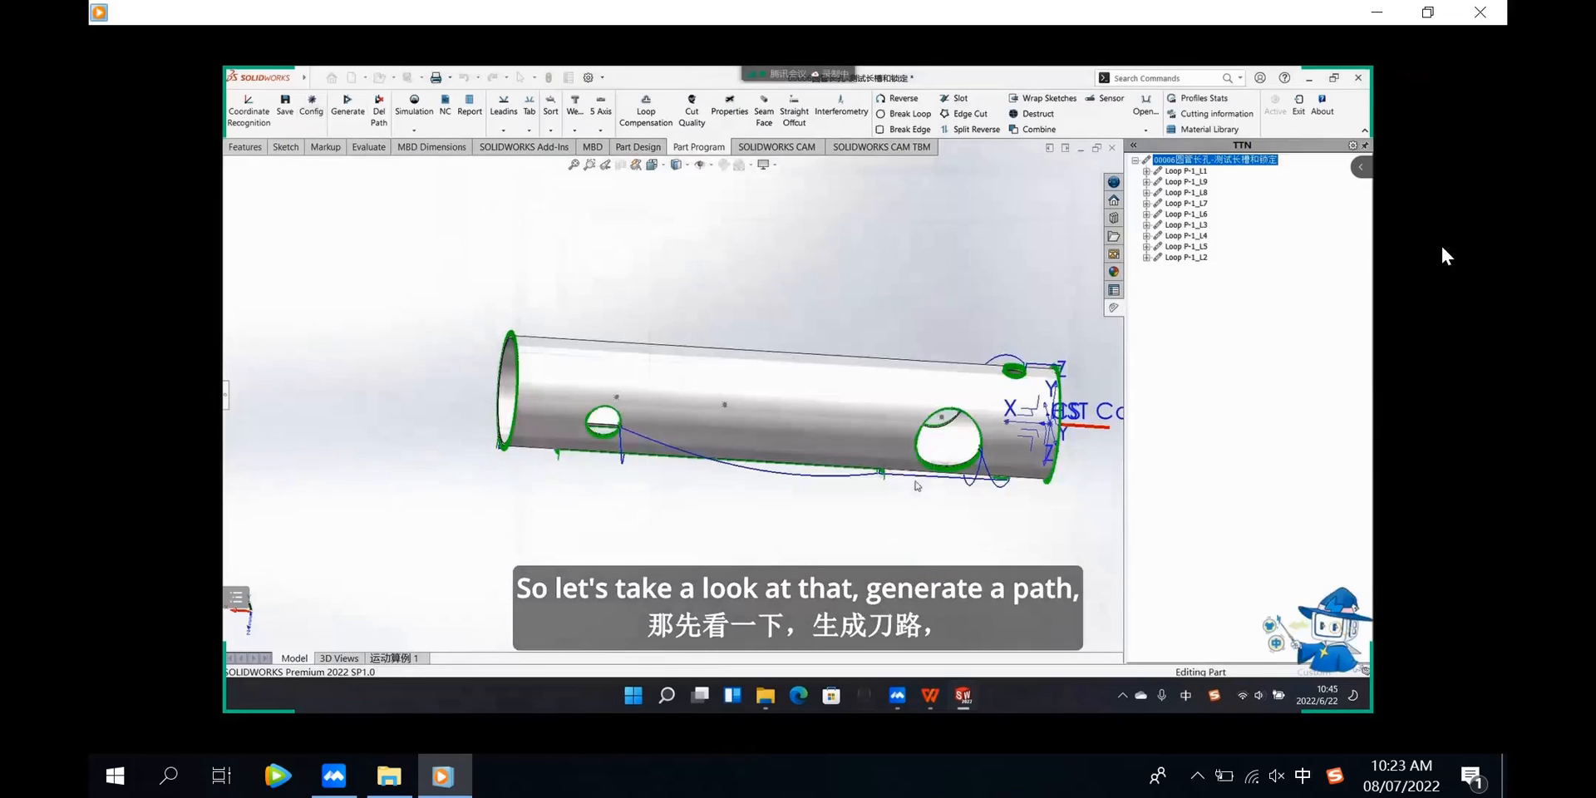
pyautogui.click(379, 110)
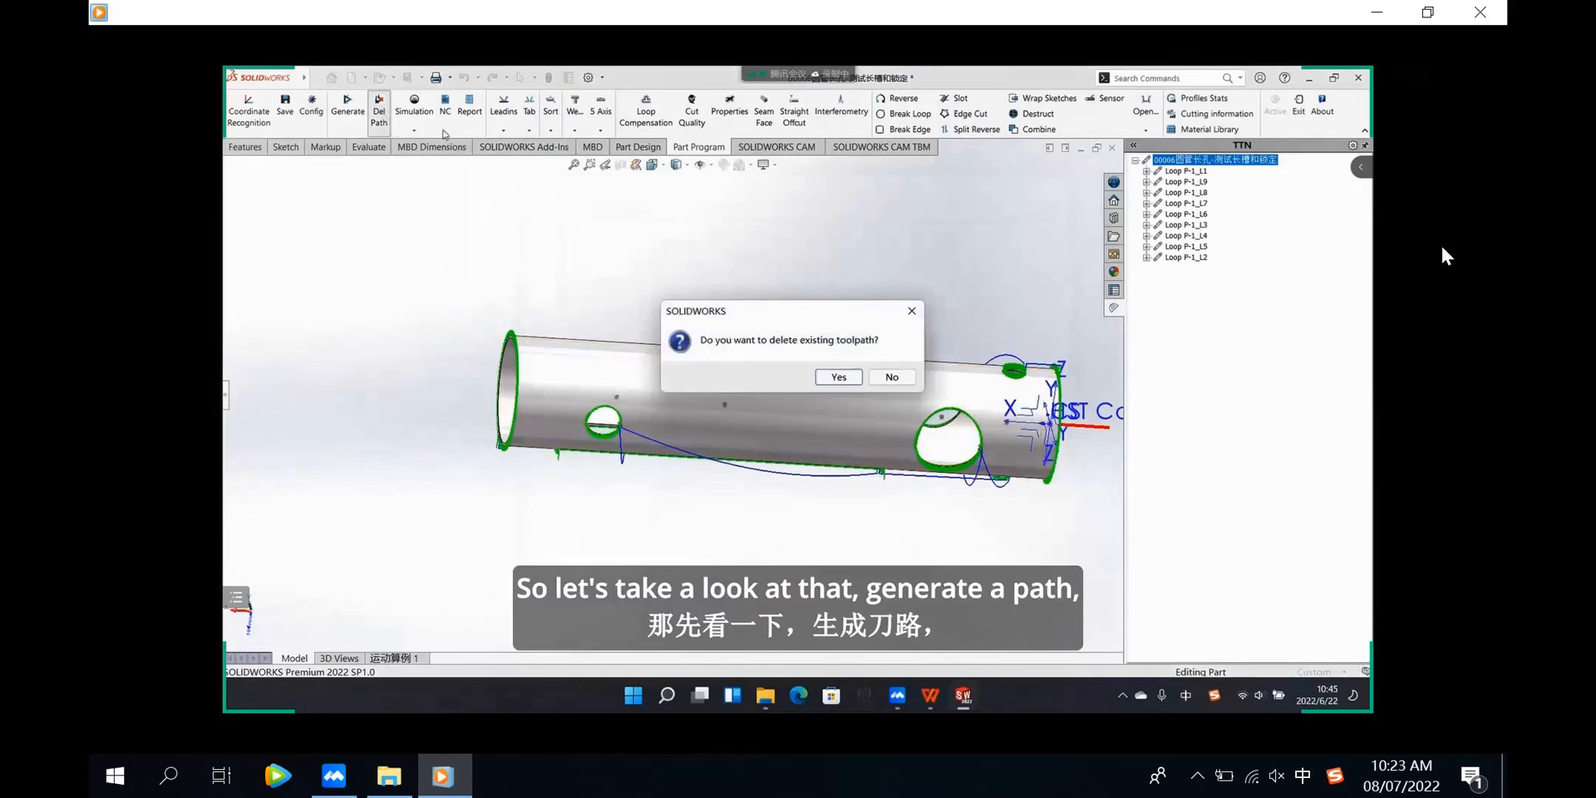
pyautogui.press('Return')
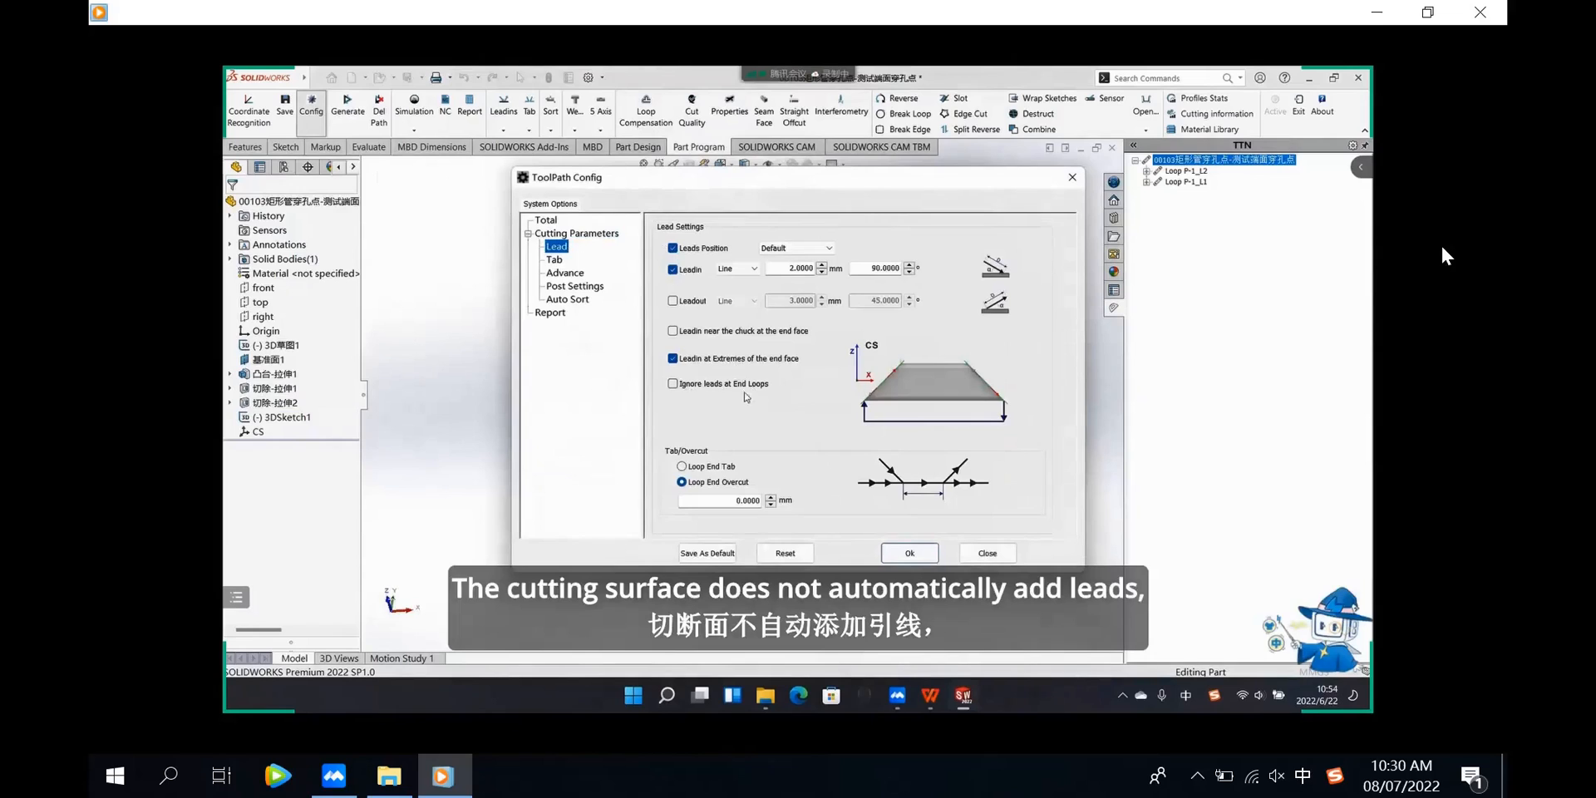
# Enable Ignore leads at End Loops, apply the lead settings and inspect the rectangular tube's cut end
pyautogui.click(682, 384)
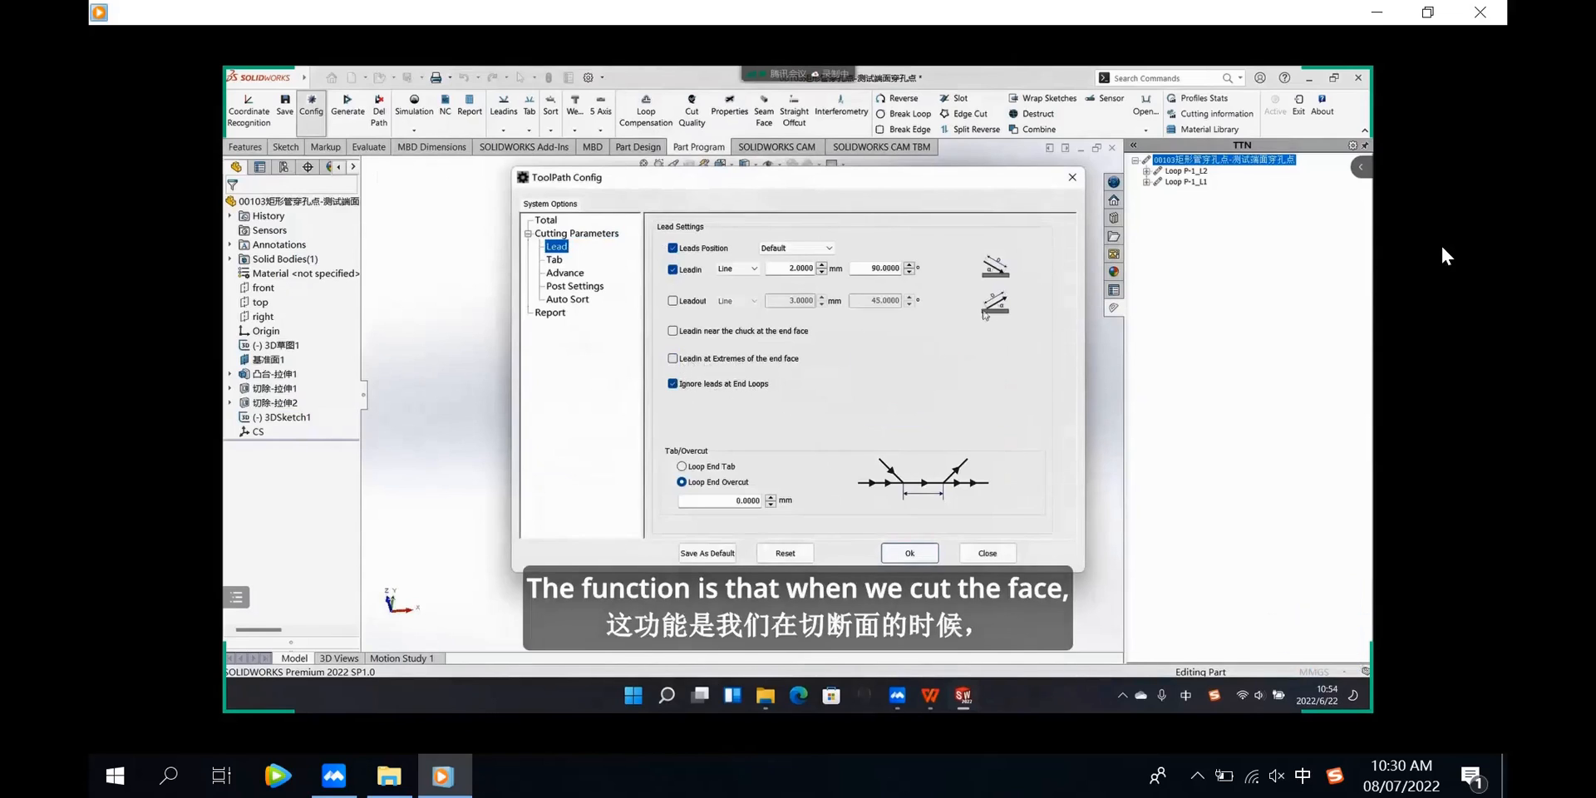
pyautogui.click(909, 553)
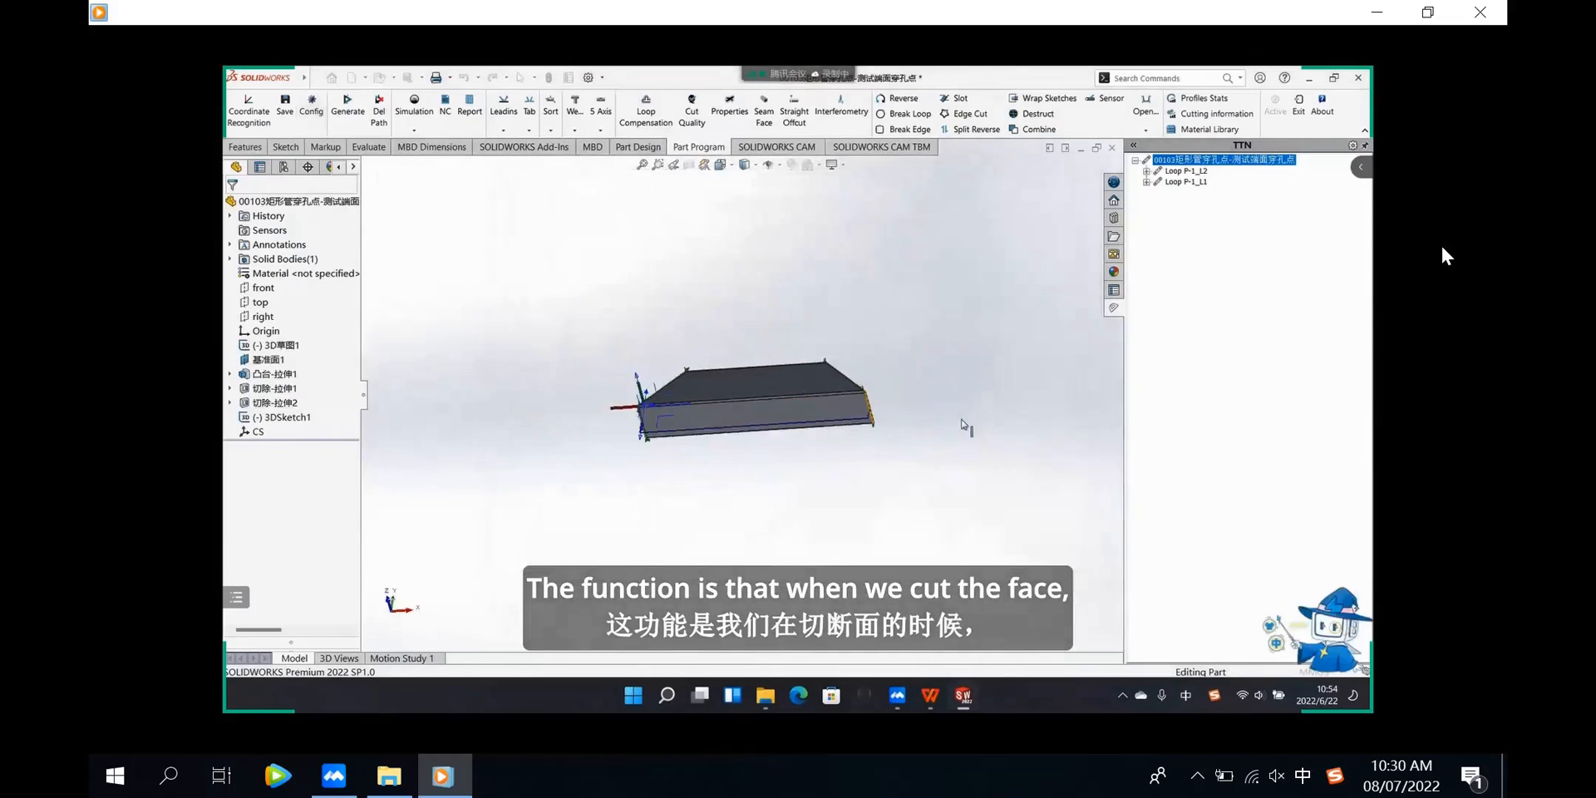
pyautogui.scroll(-5, 883, 422)
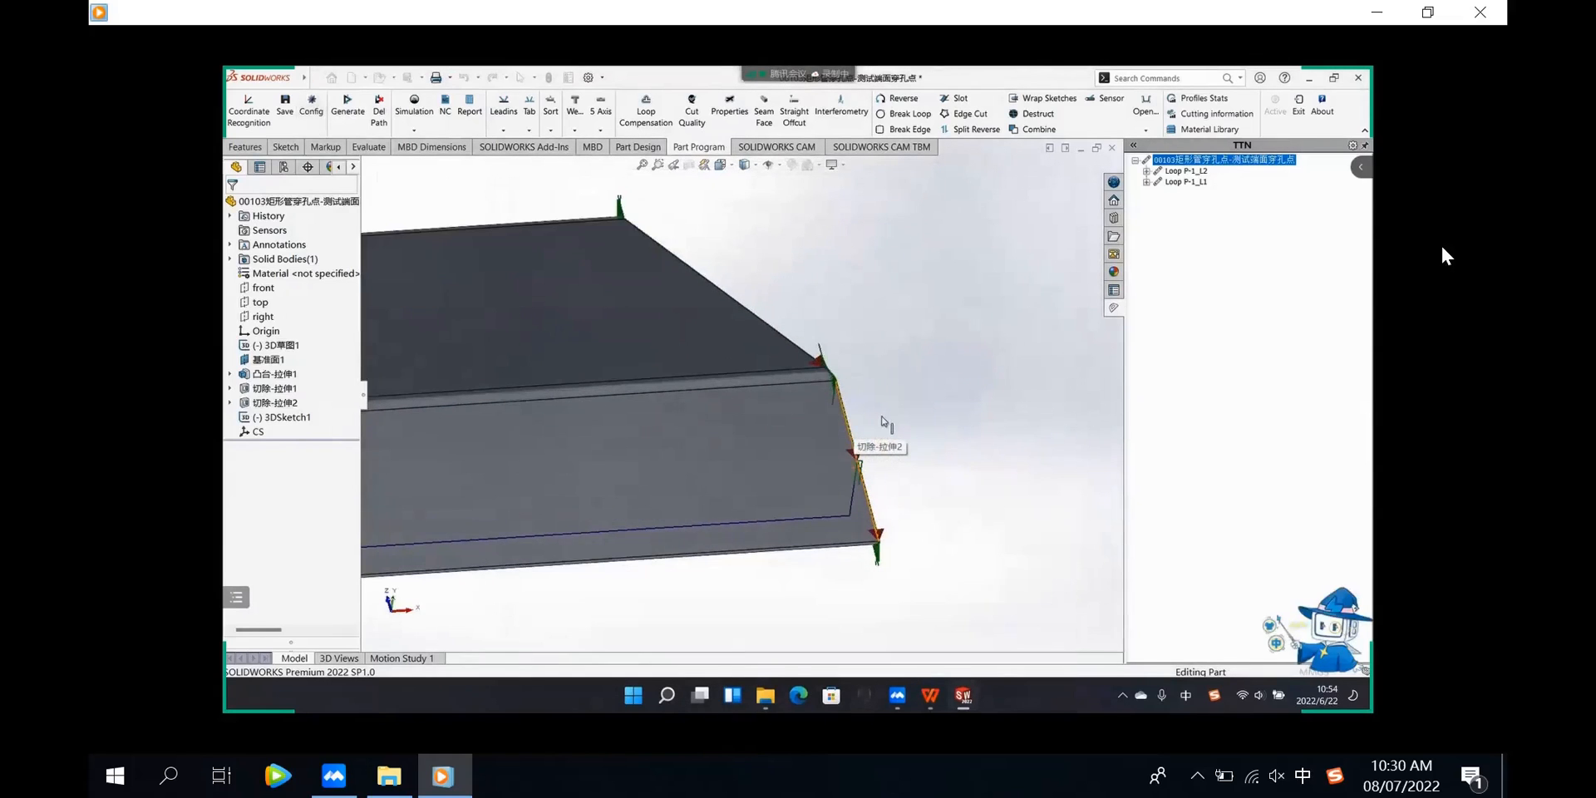
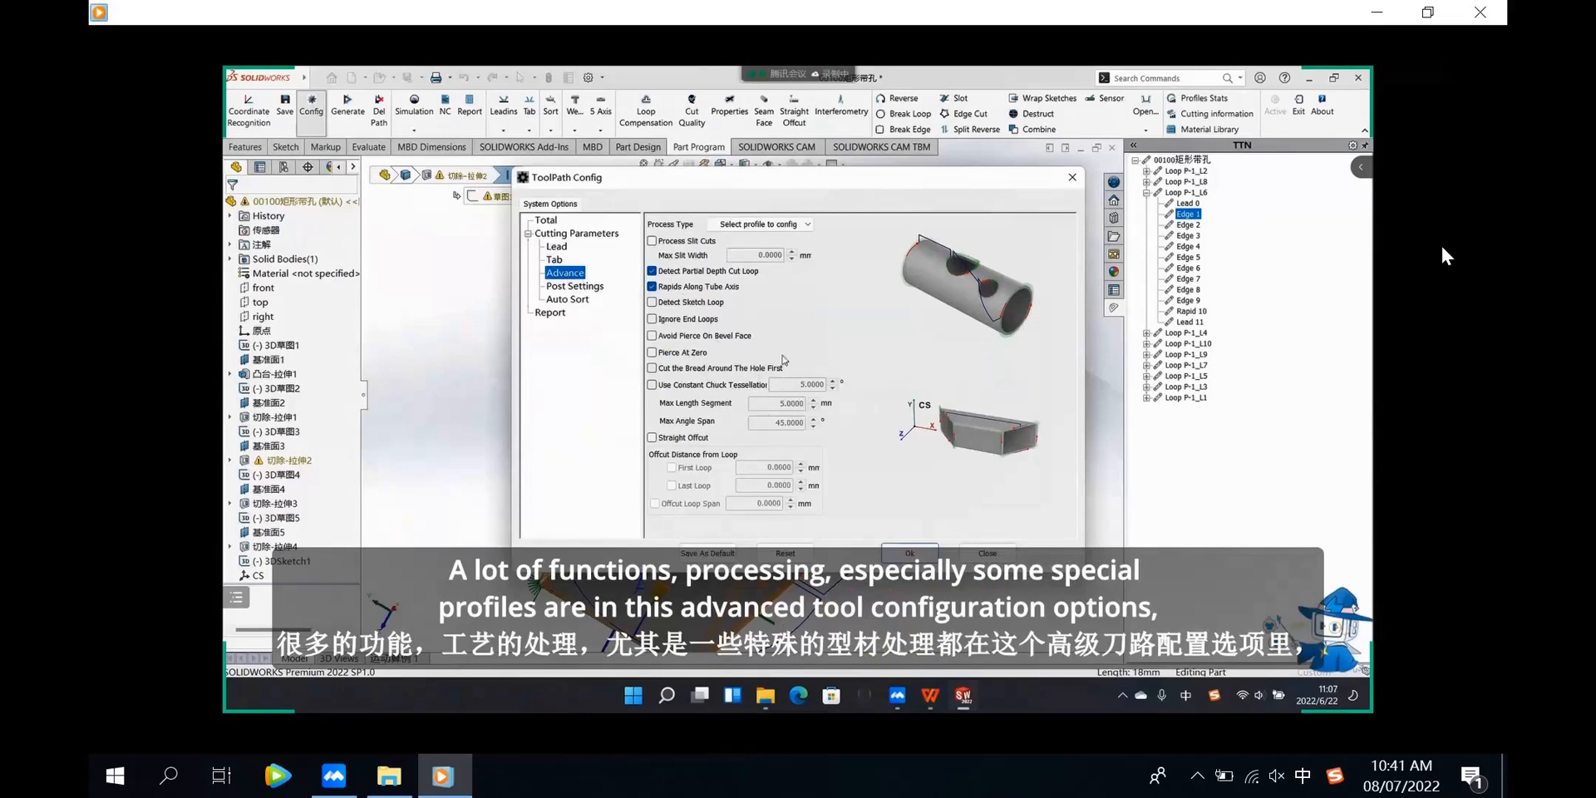
# Check the Process Type options and toggle Rapids Along Tube Axis in the advanced settings to compare its preview
pyautogui.click(786, 225)
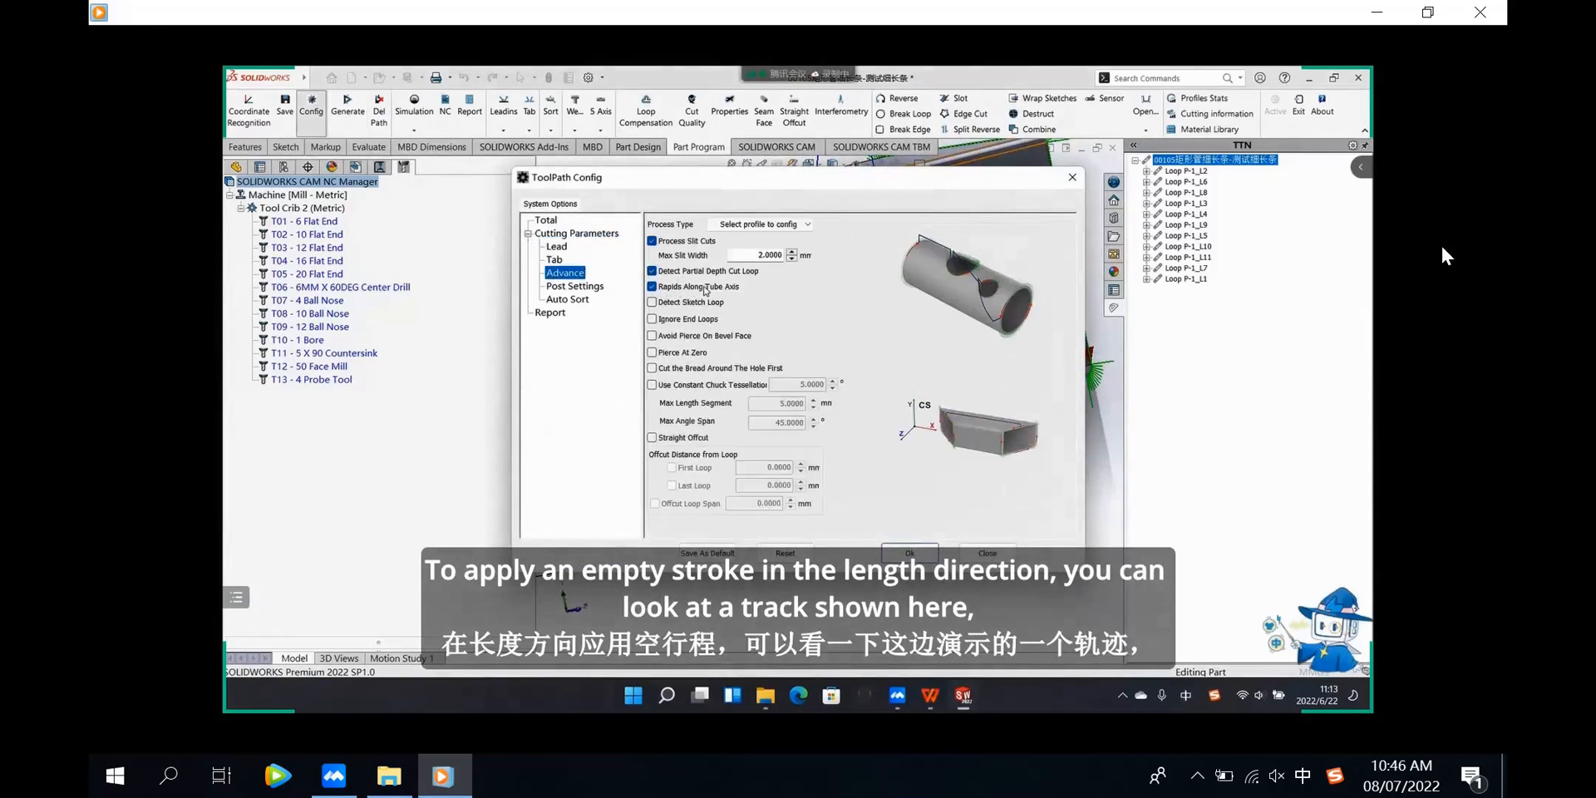
pyautogui.click(652, 287)
pyautogui.click(652, 287)
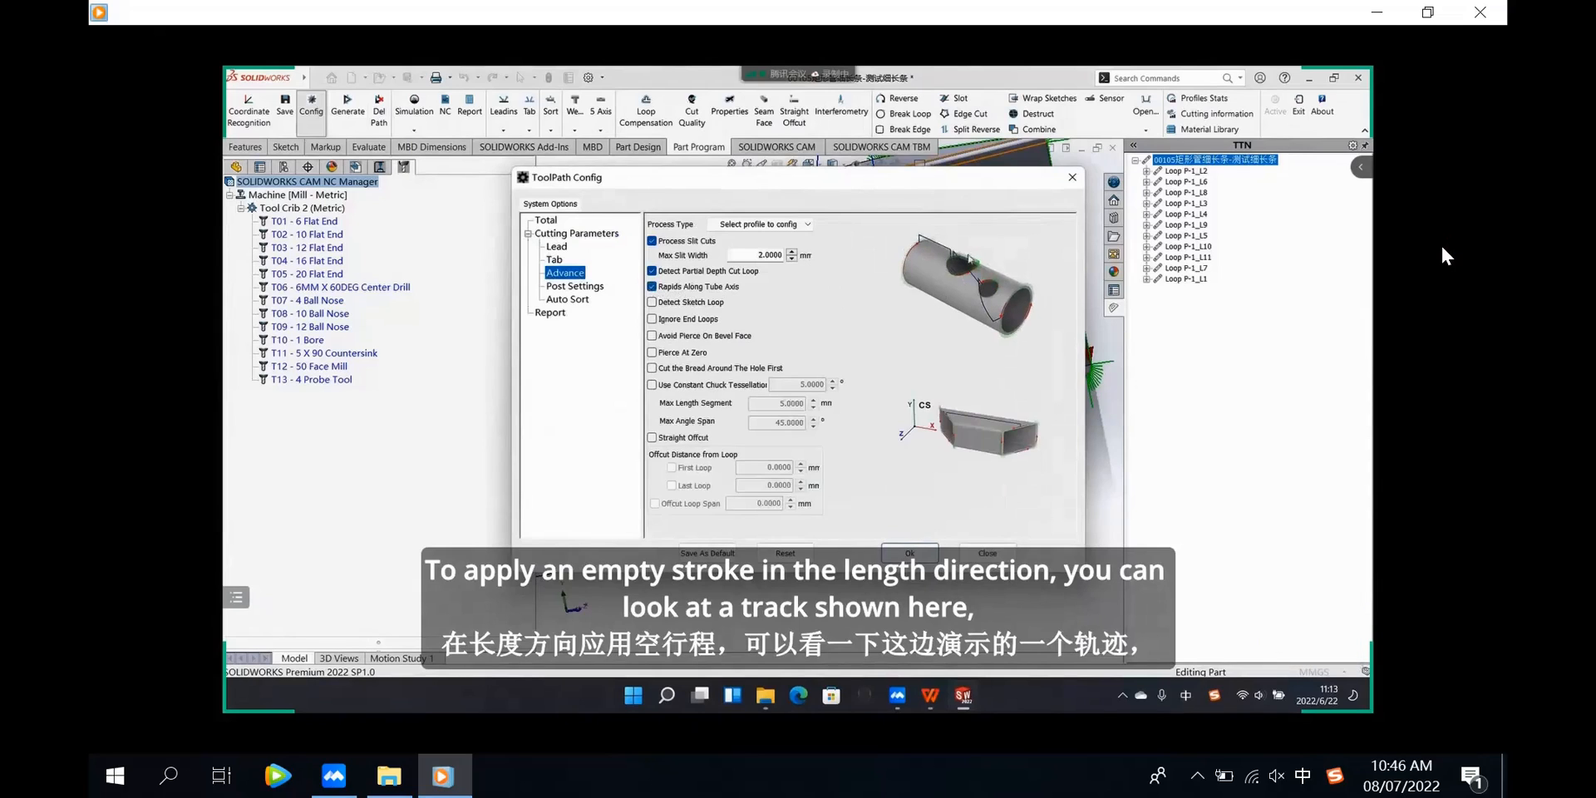
pyautogui.click(652, 287)
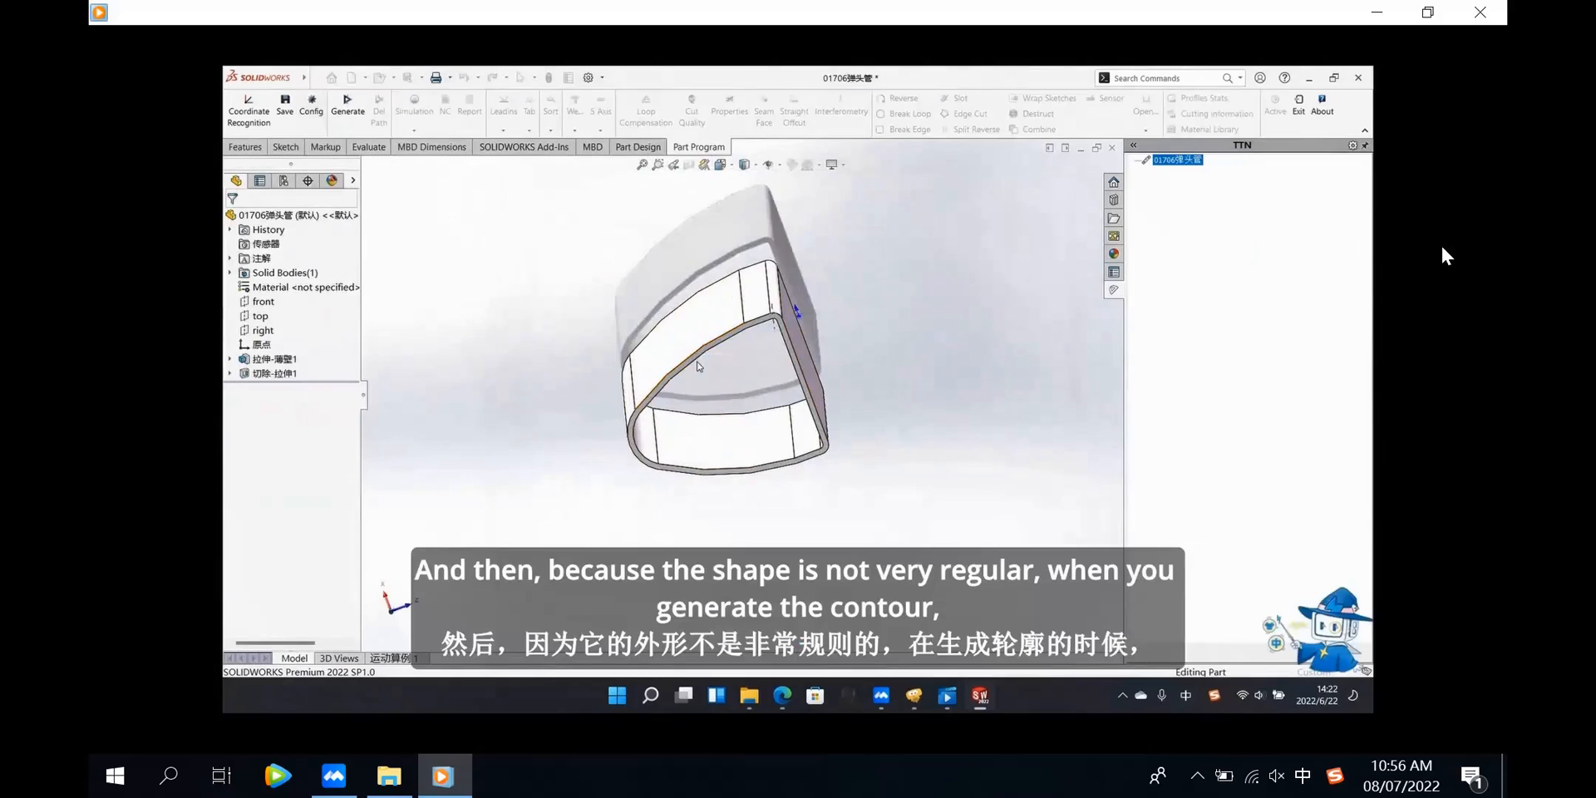
# Enable constant chuck tessellation at 3° and set the maximum length segment to 3 mm
pyautogui.scroll(-3, 698, 365)
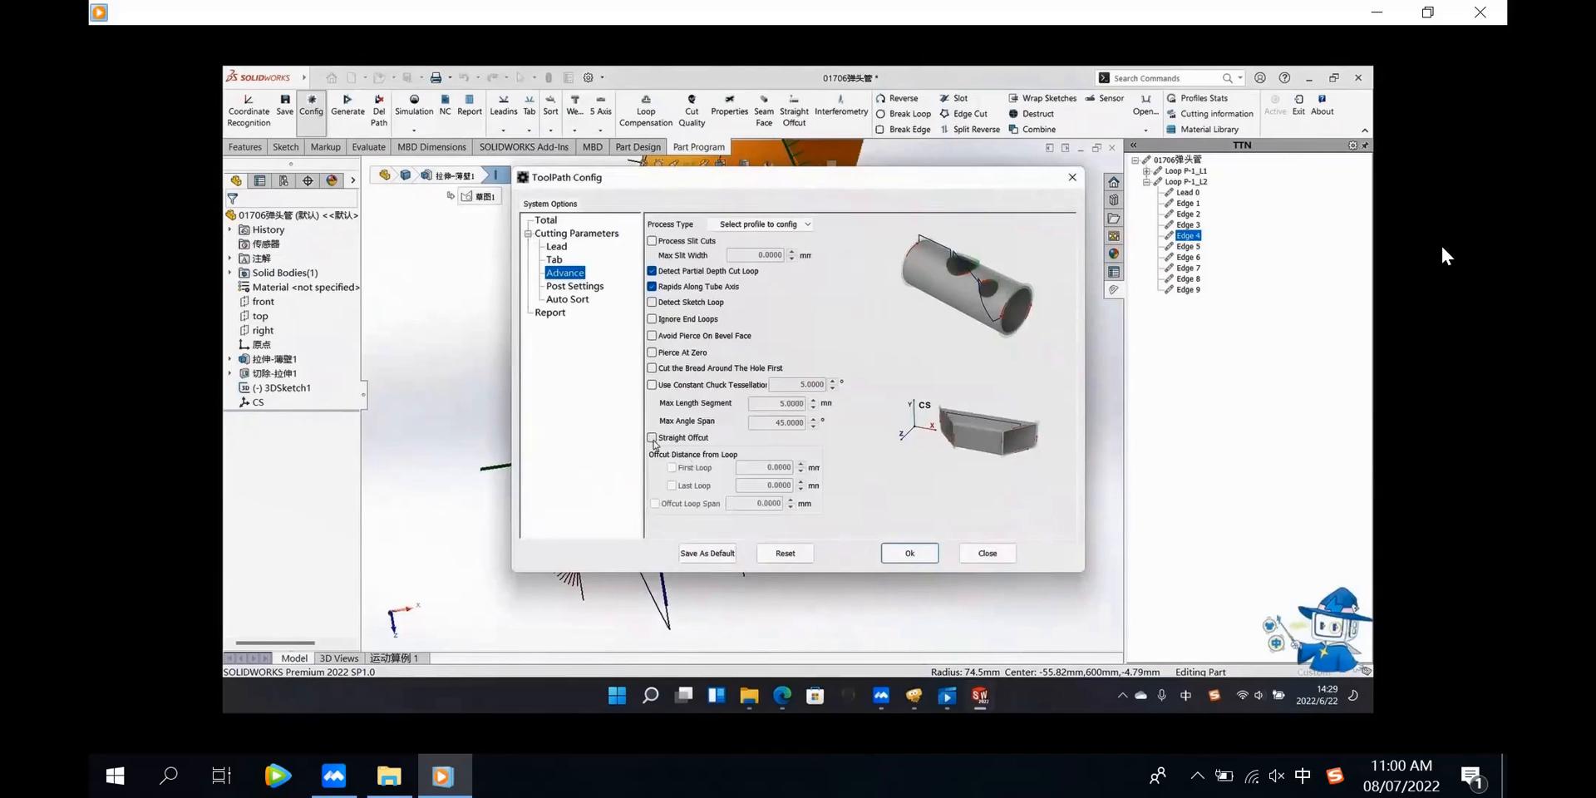
pyautogui.click(652, 385)
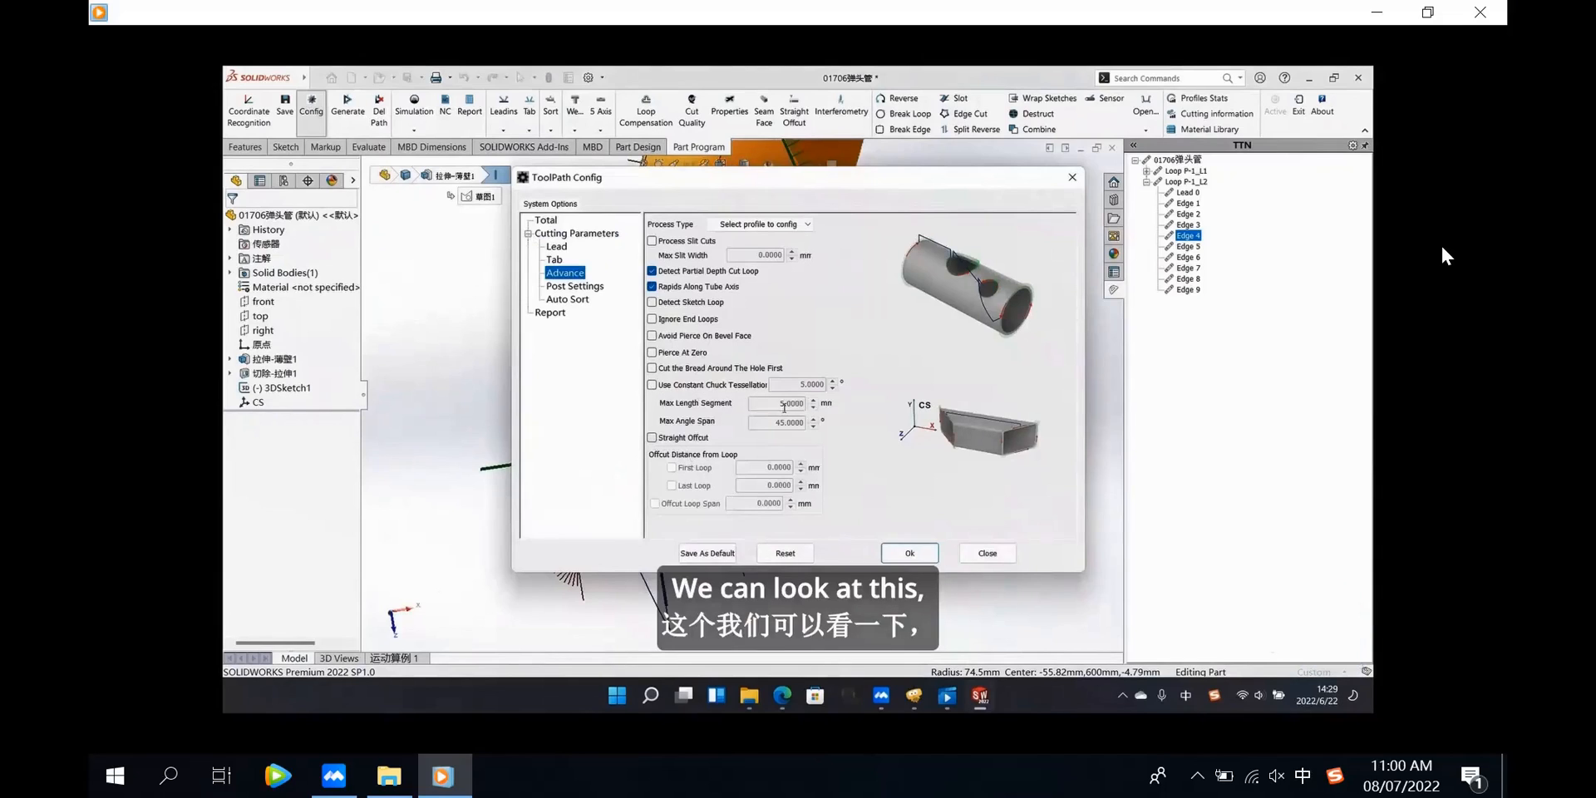
pyautogui.press('Tab')
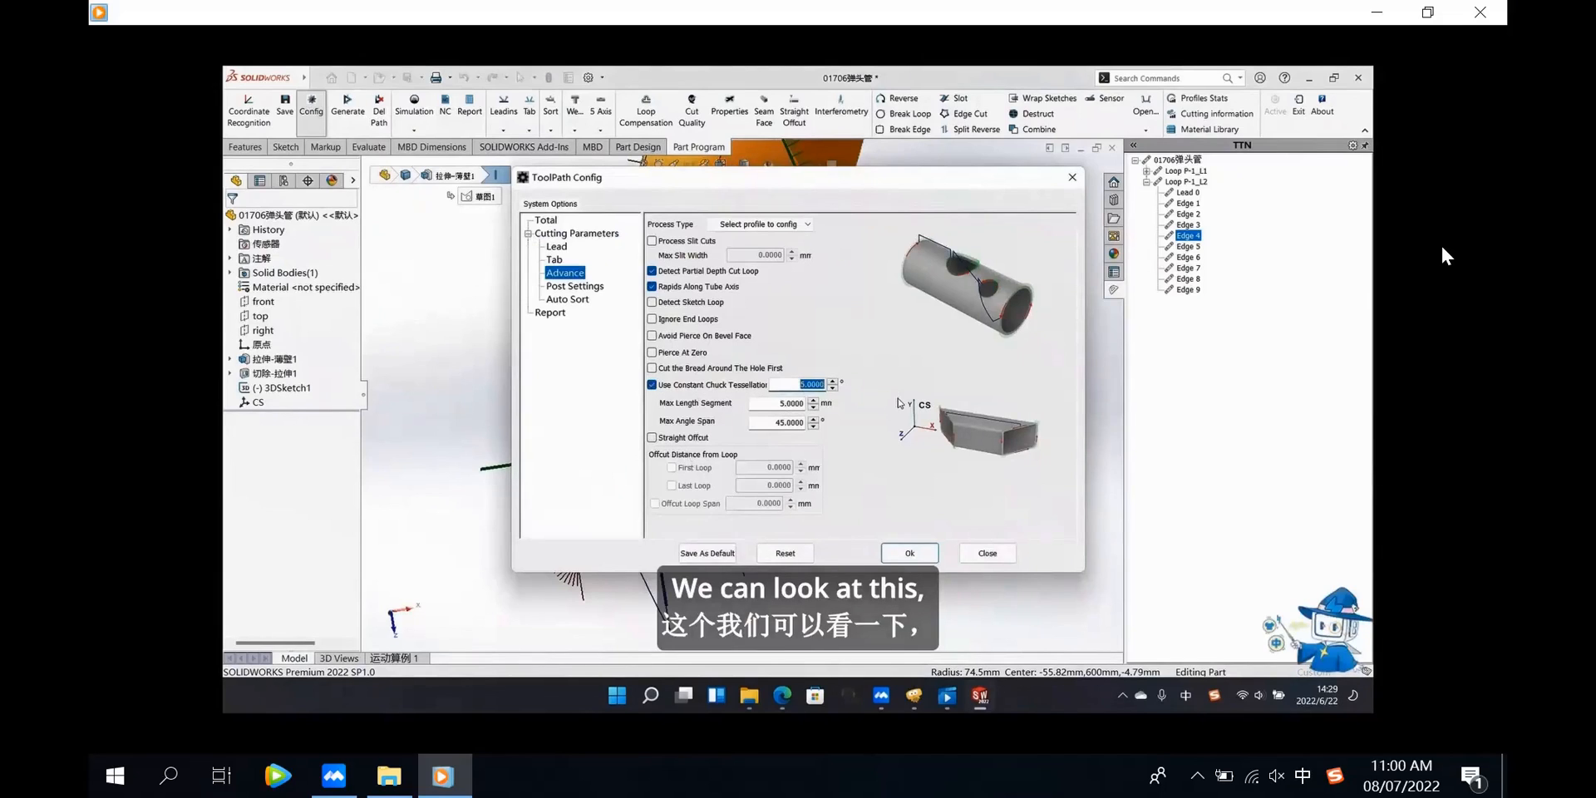
pyautogui.write('3')
pyautogui.press('Tab')
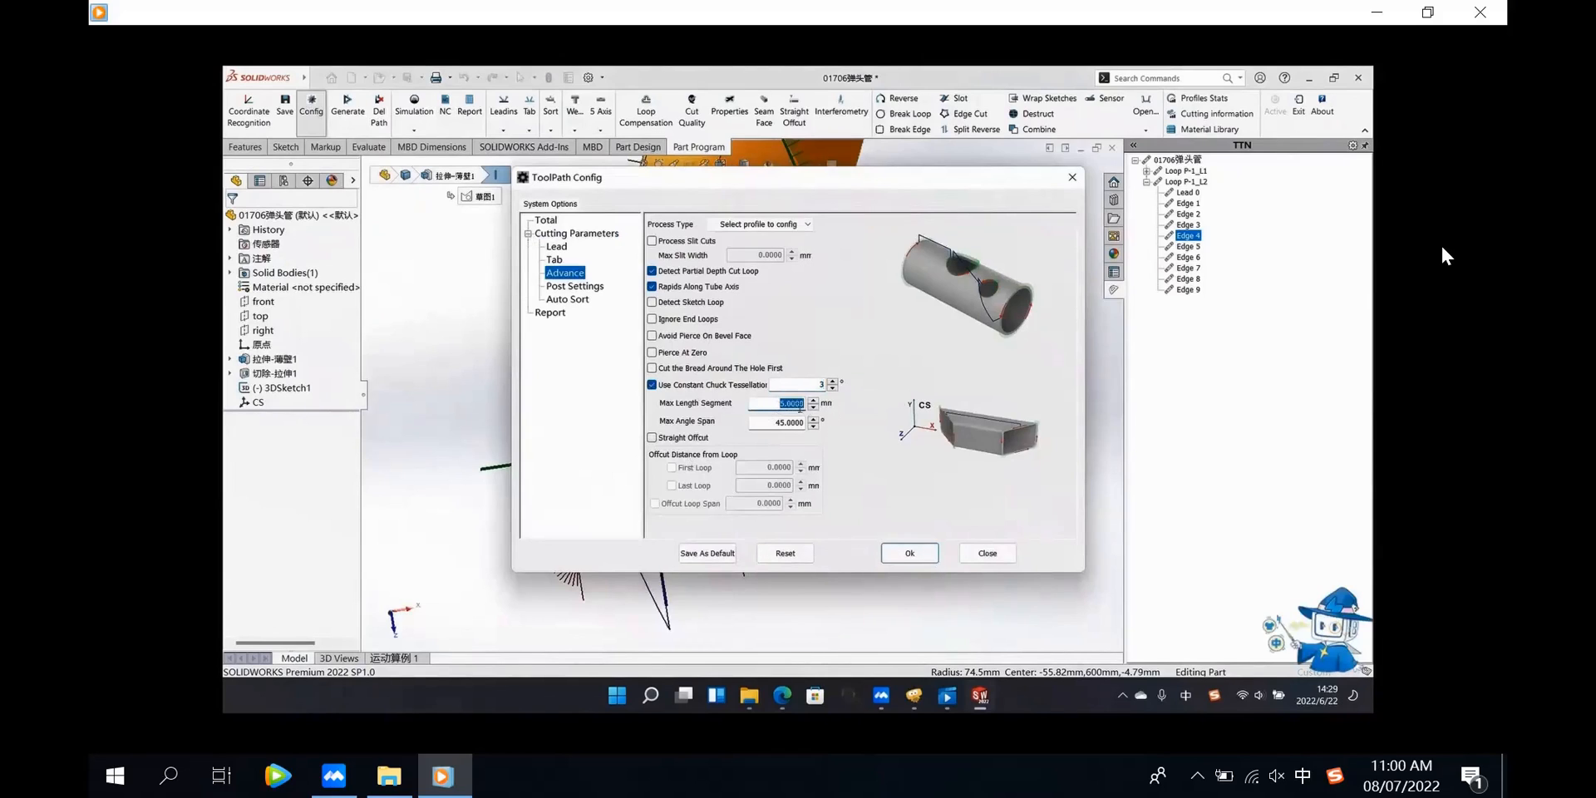
pyautogui.write('3')
pyautogui.hotkey('shift', 'Tab')
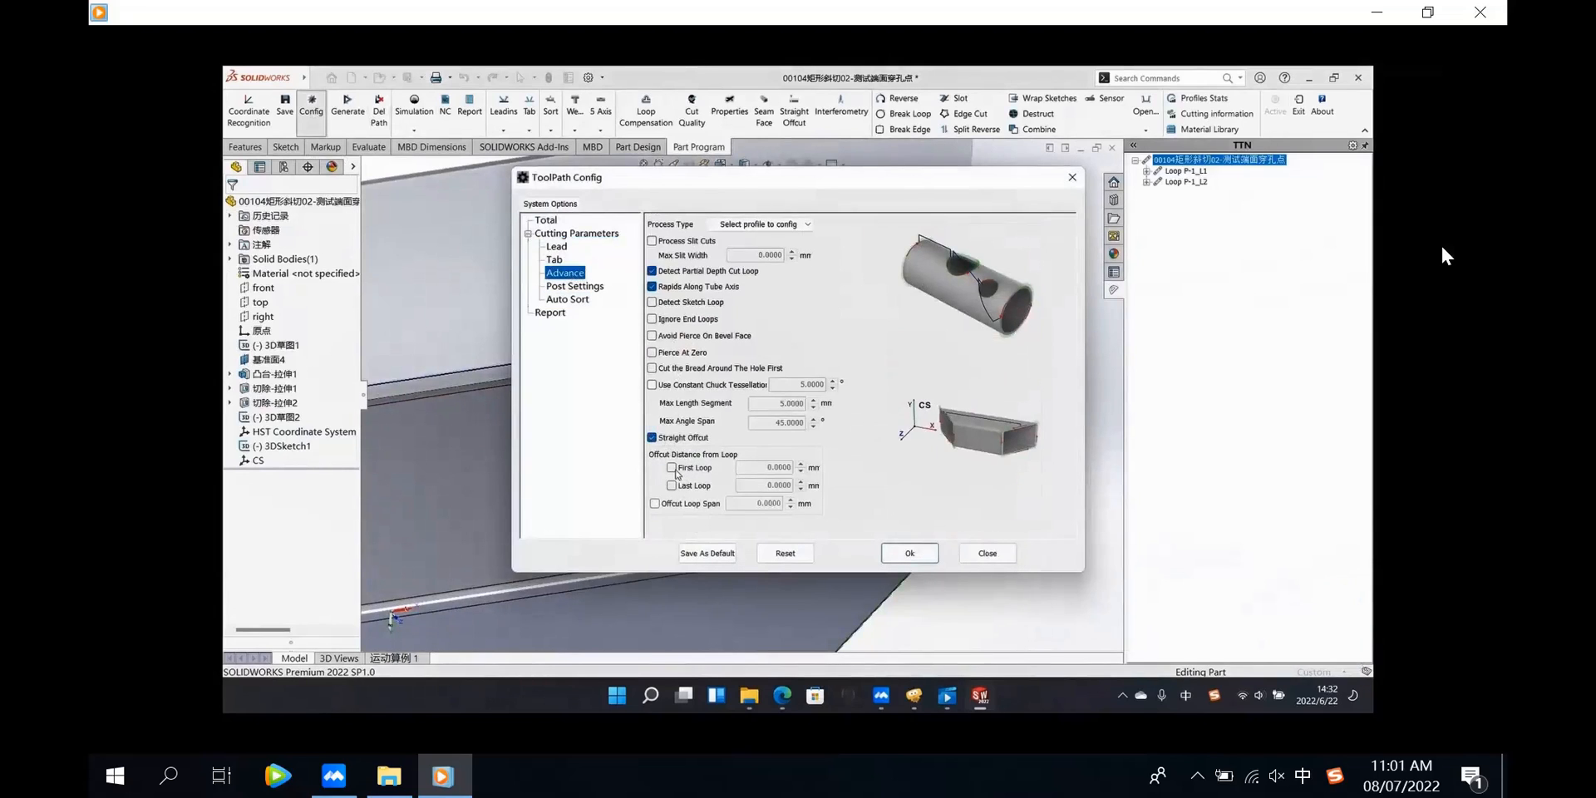
# Open the cutting simulation for the rectangular tube's toolpath
pyautogui.moveTo(1448, 207)
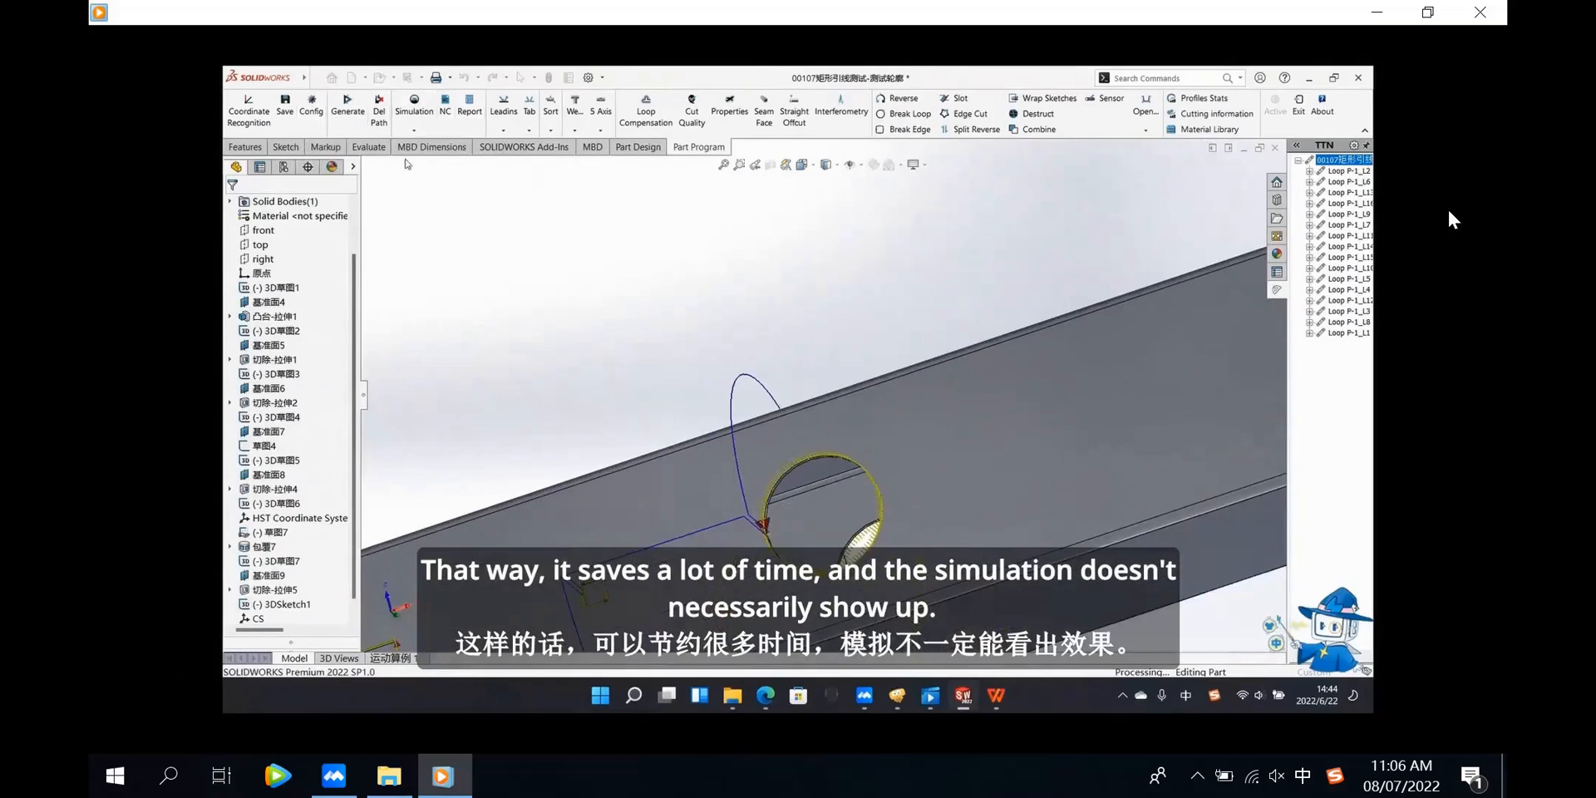
pyautogui.click(410, 133)
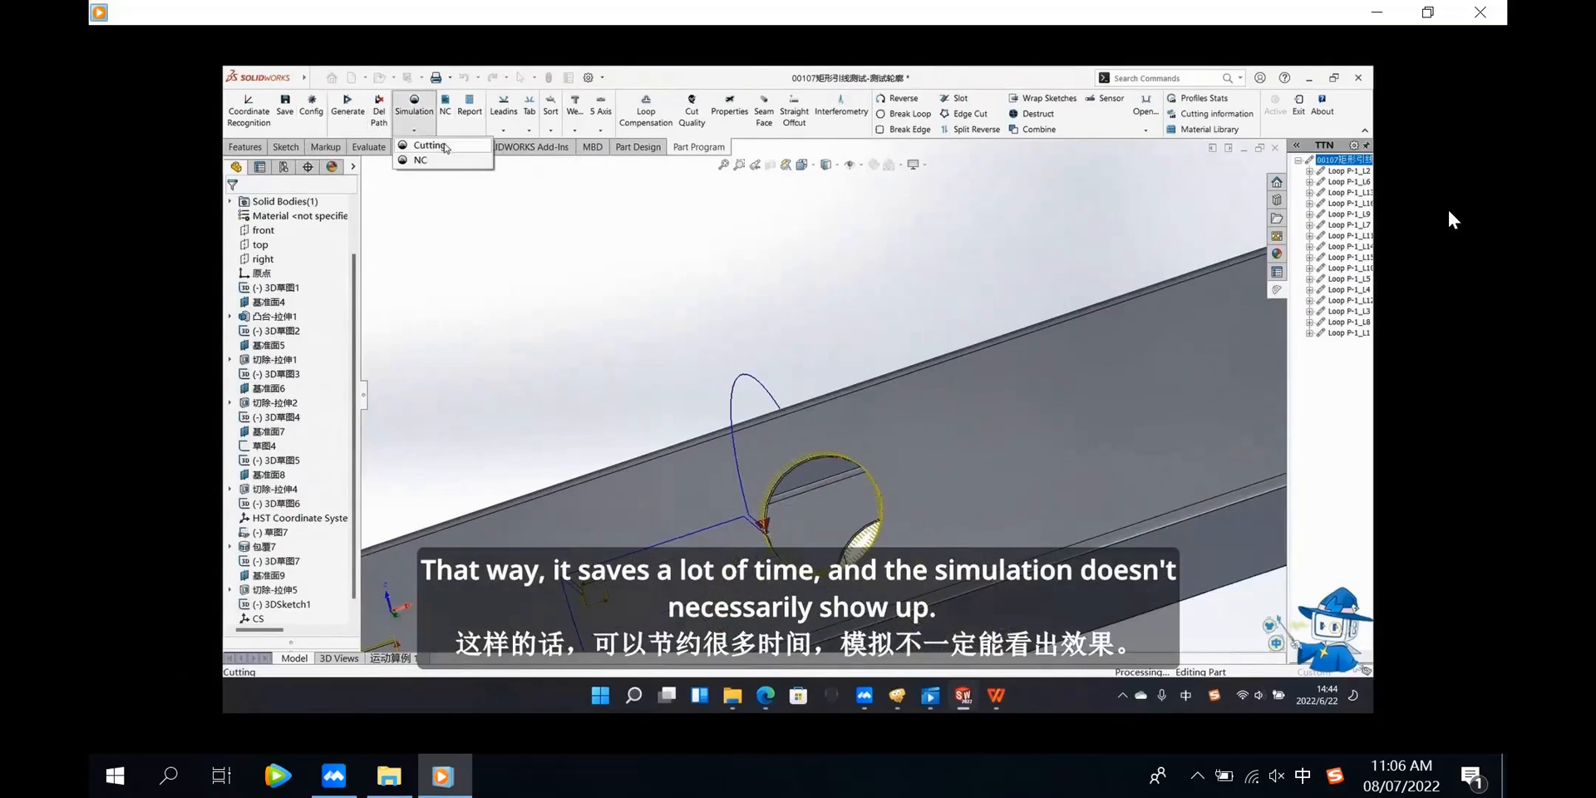
pyautogui.click(445, 148)
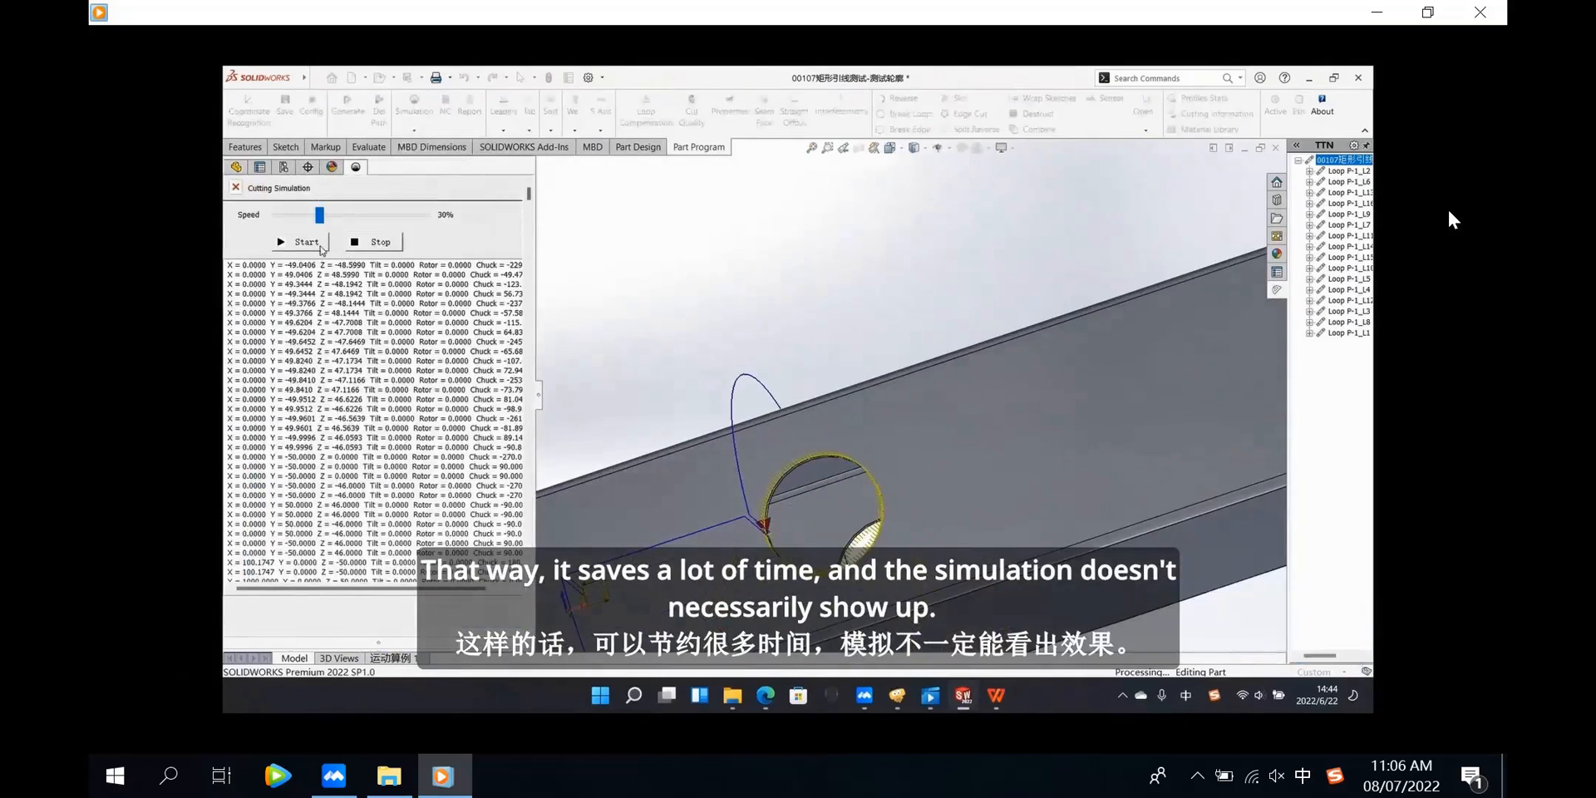
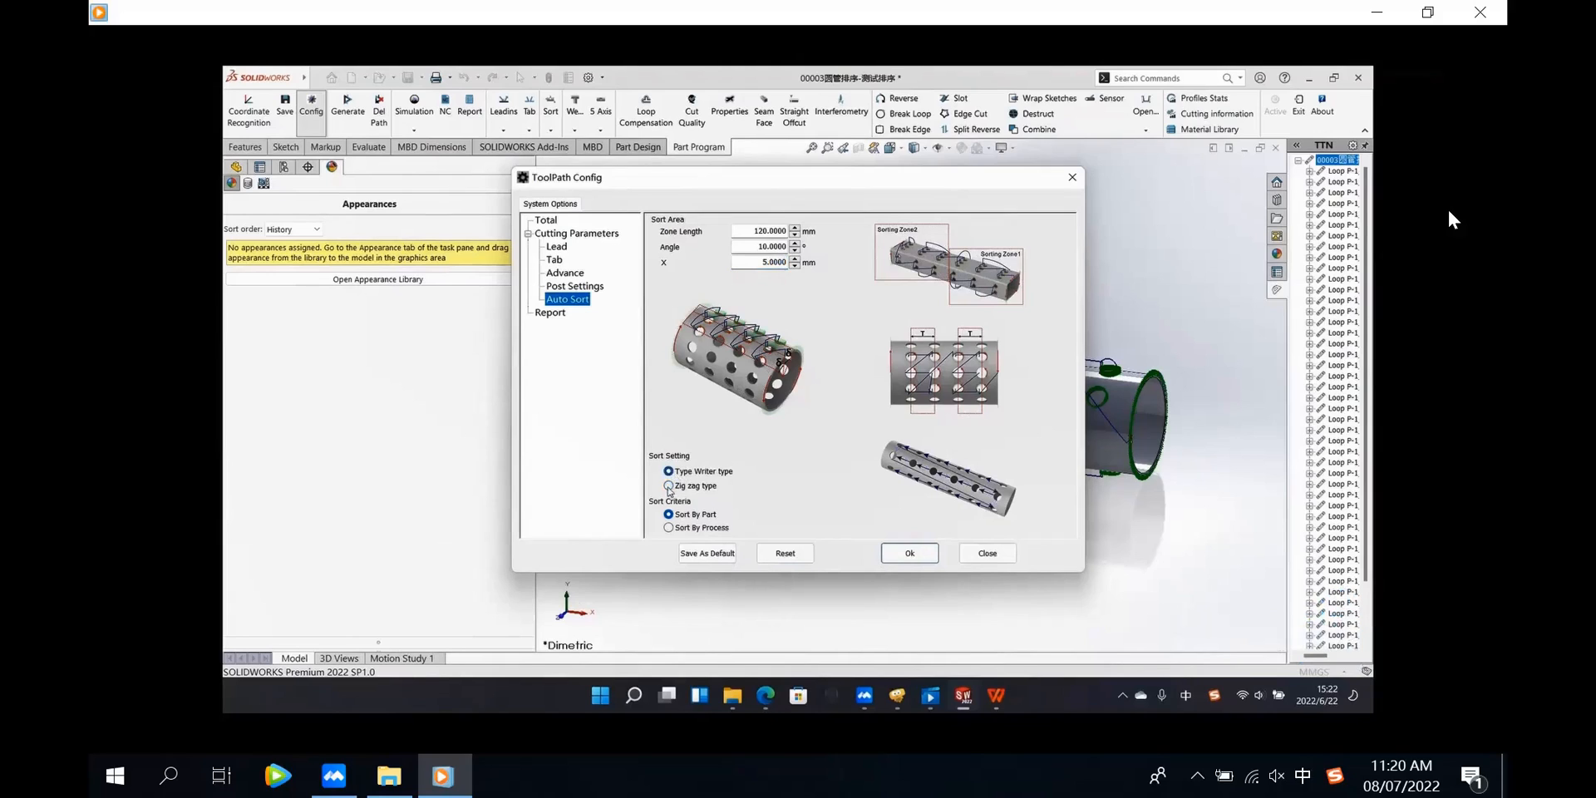
# Set the report configuration to use the report name as the nesting name
pyautogui.moveTo(1445, 213)
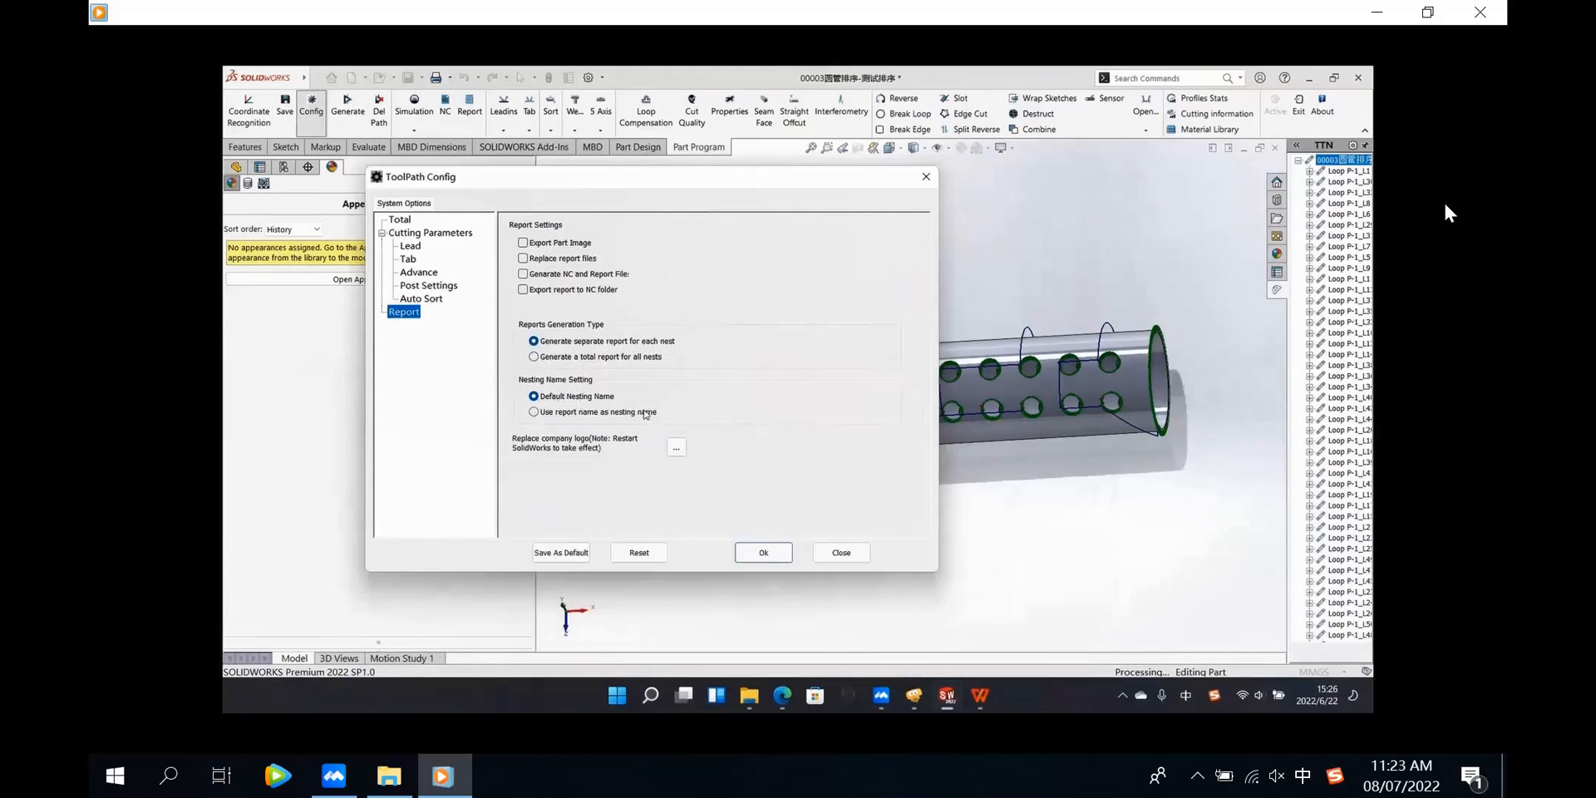
pyautogui.click(532, 412)
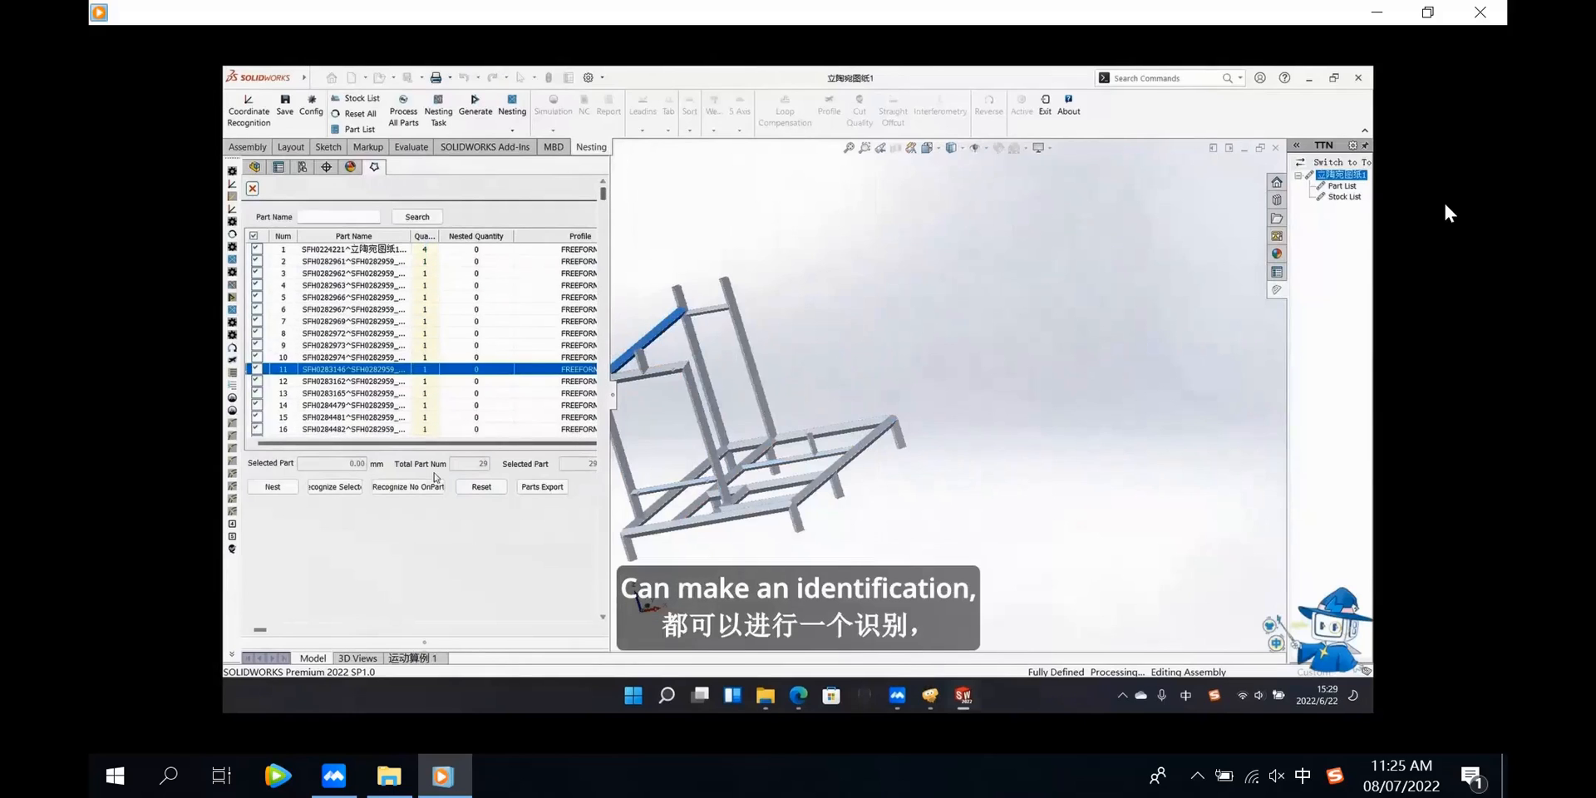
# Set the listed part's quantity to 5 and start nesting, bringing up the batch quantity setting
pyautogui.moveTo(1444, 199)
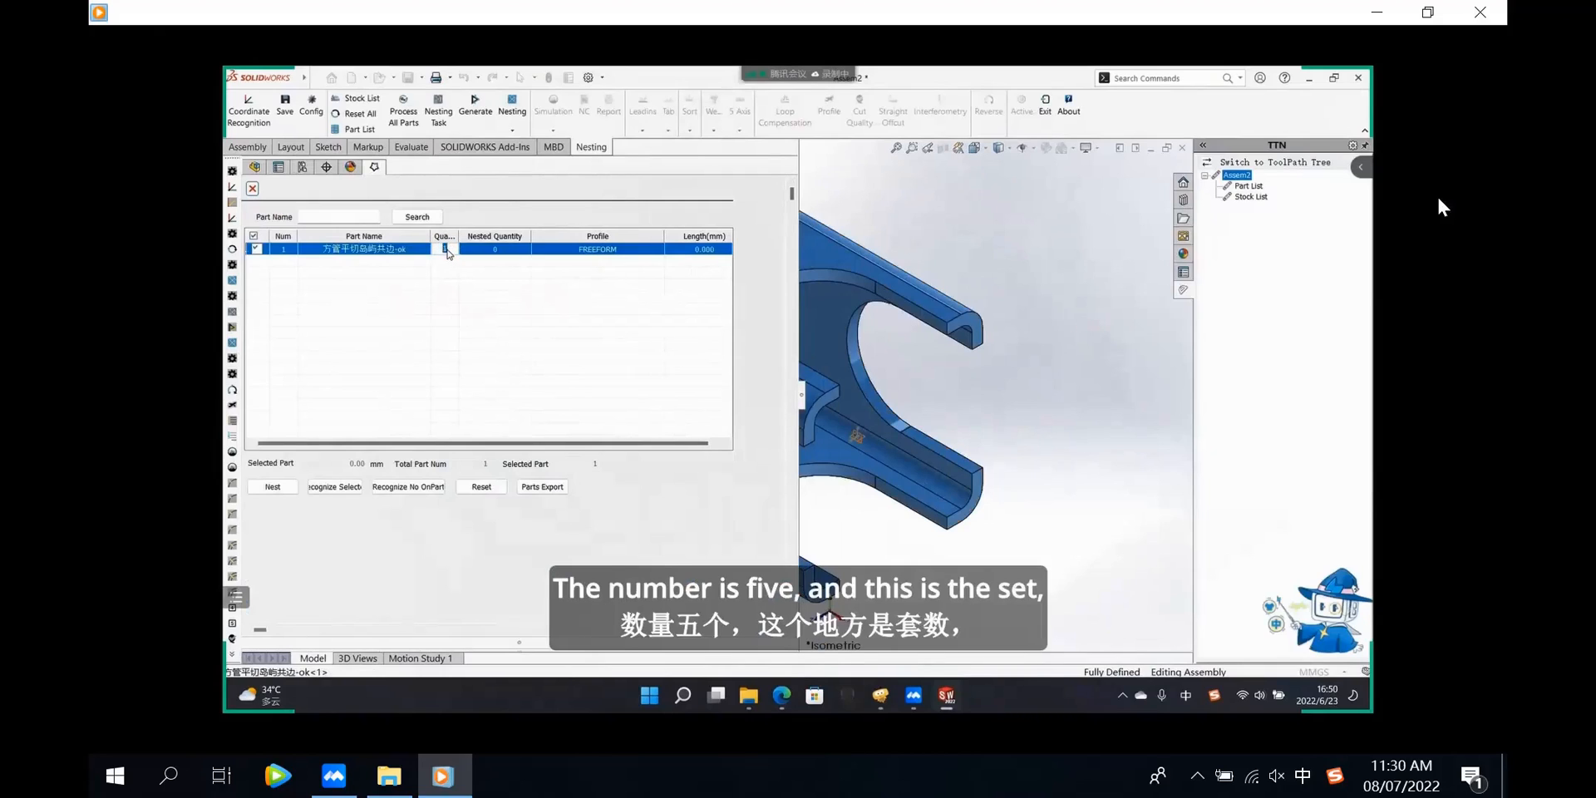
pyautogui.click(288, 489)
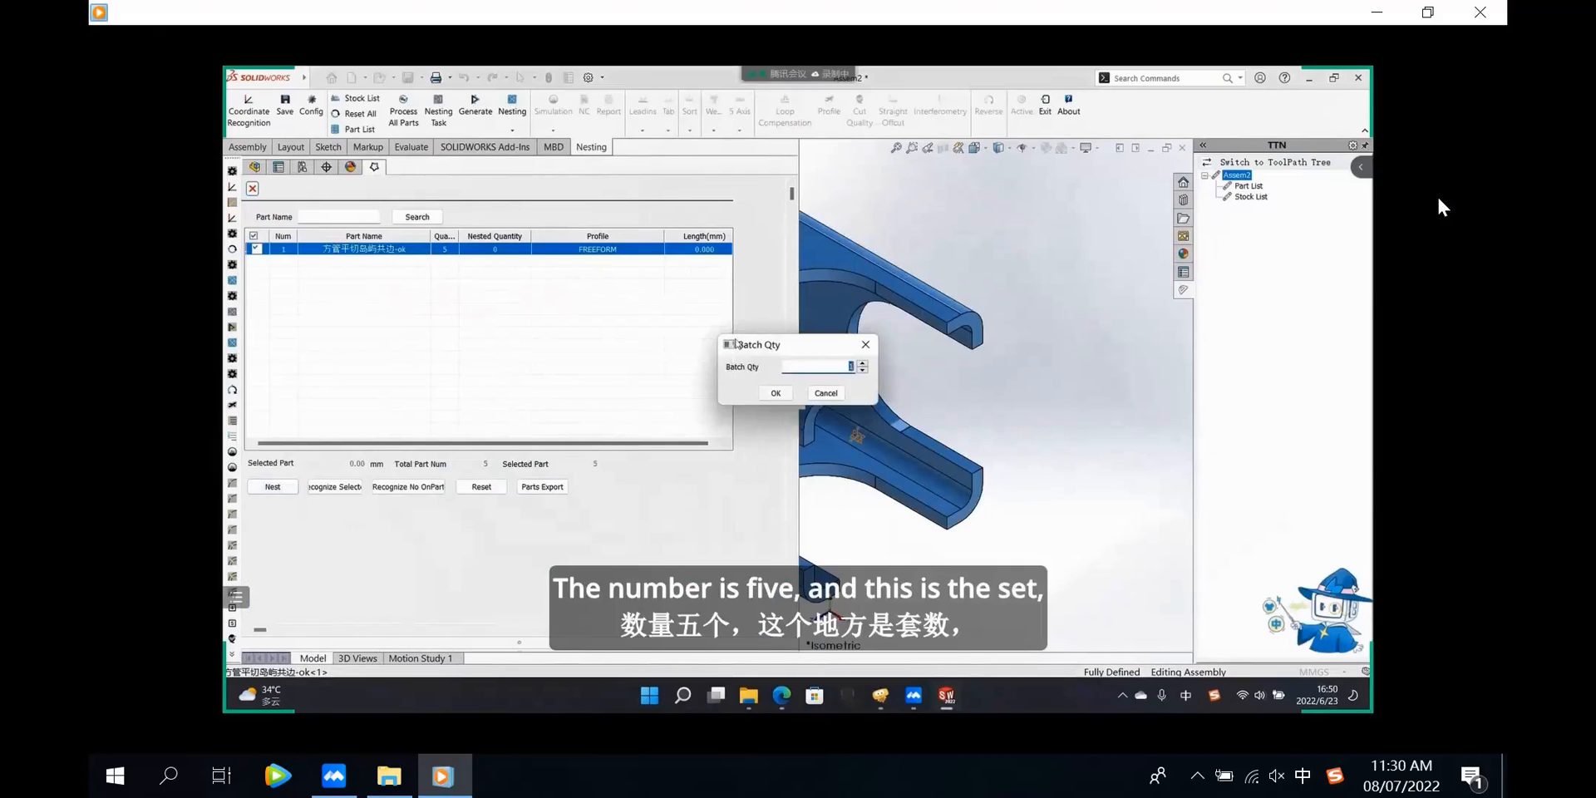
pyautogui.moveTo(800, 346); pyautogui.dragTo(761, 335)
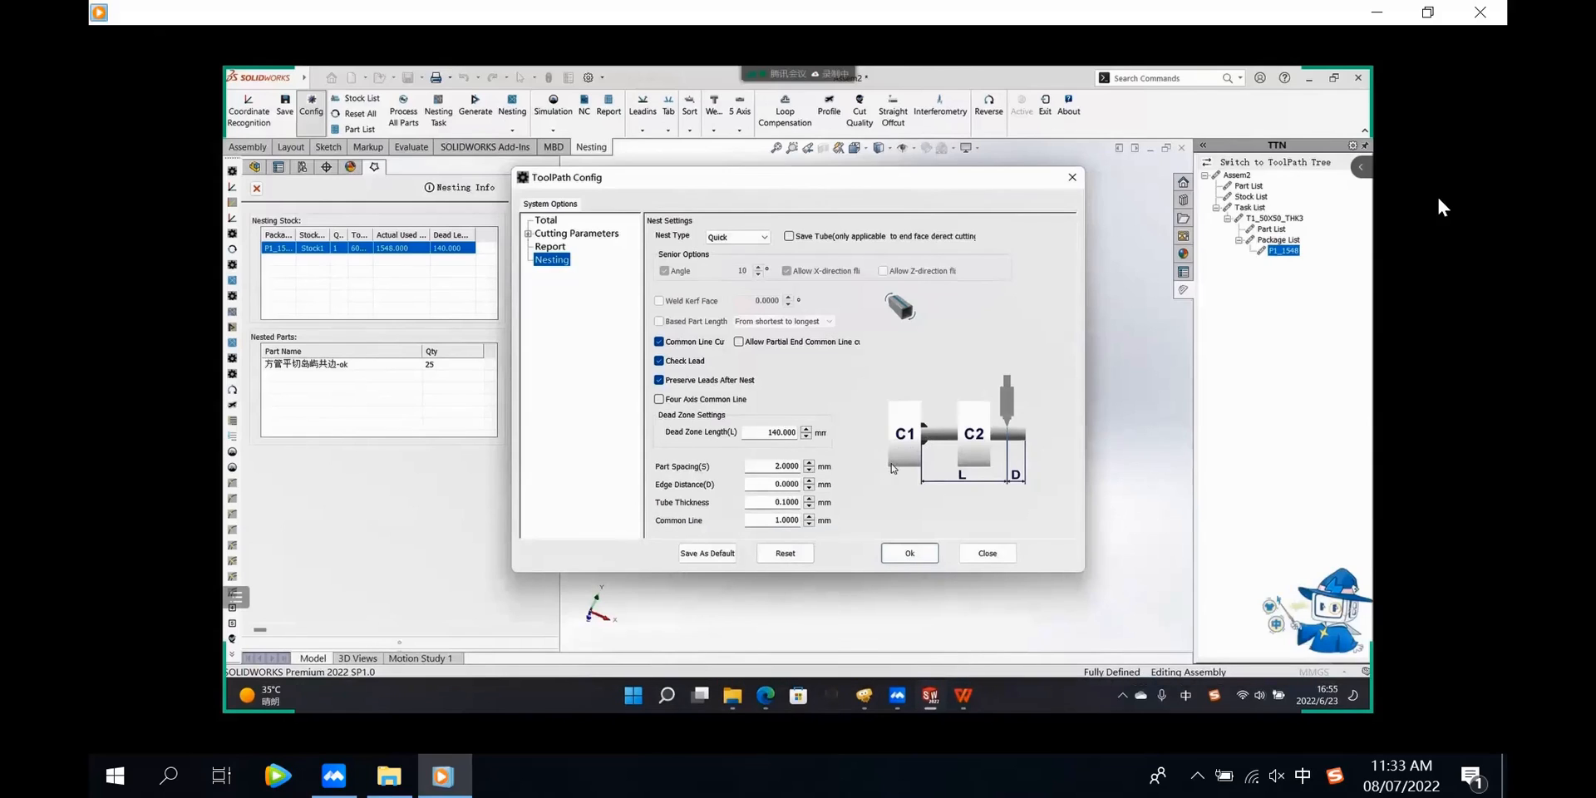
# Apply the quick nesting settings with common line cutting and preserved leads, and inspect the end of the nested tube
pyautogui.click(906, 553)
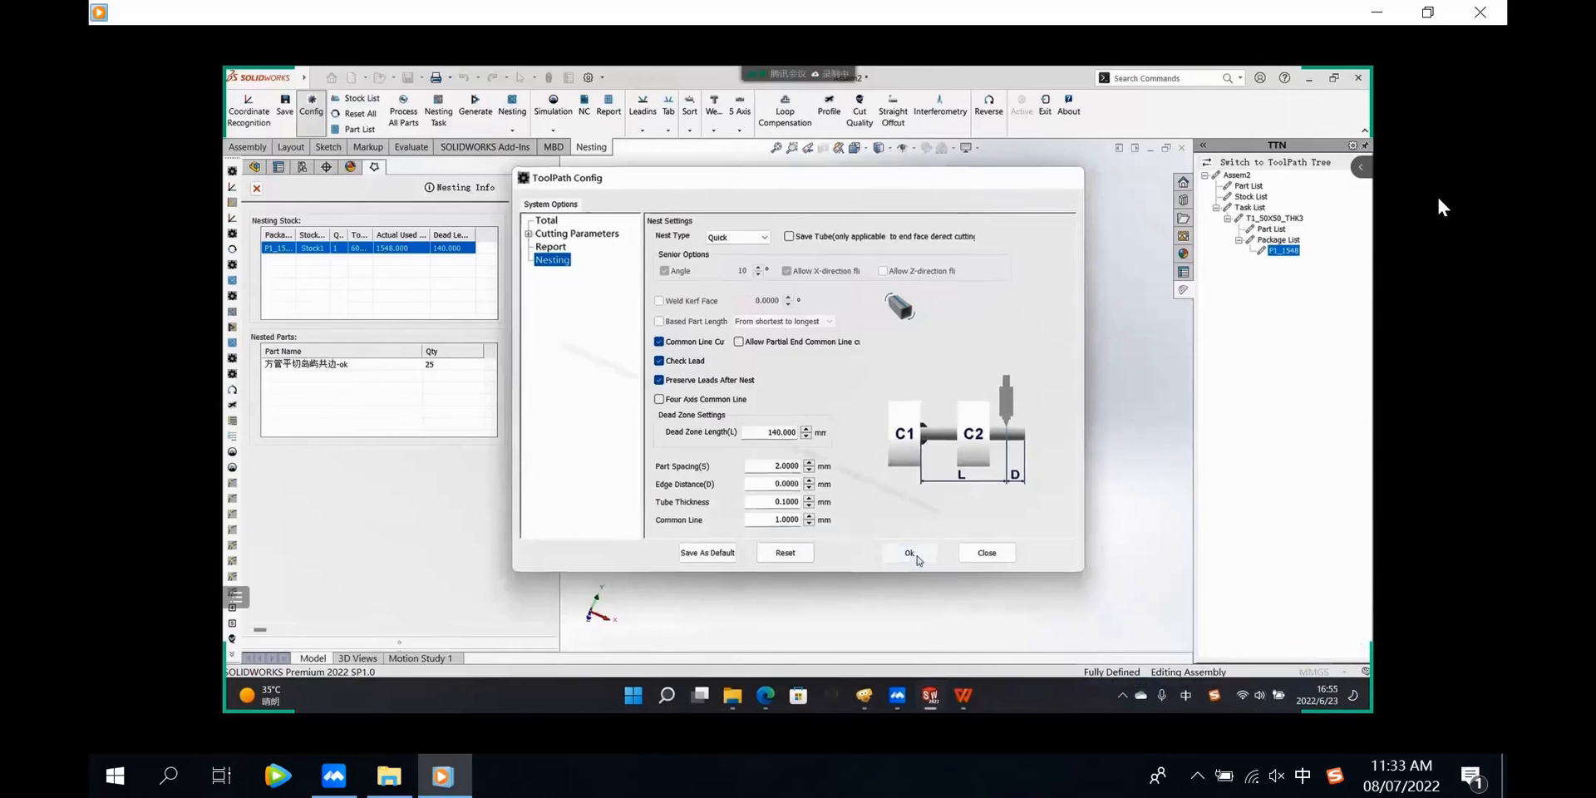
pyautogui.scroll(-5, 928, 458)
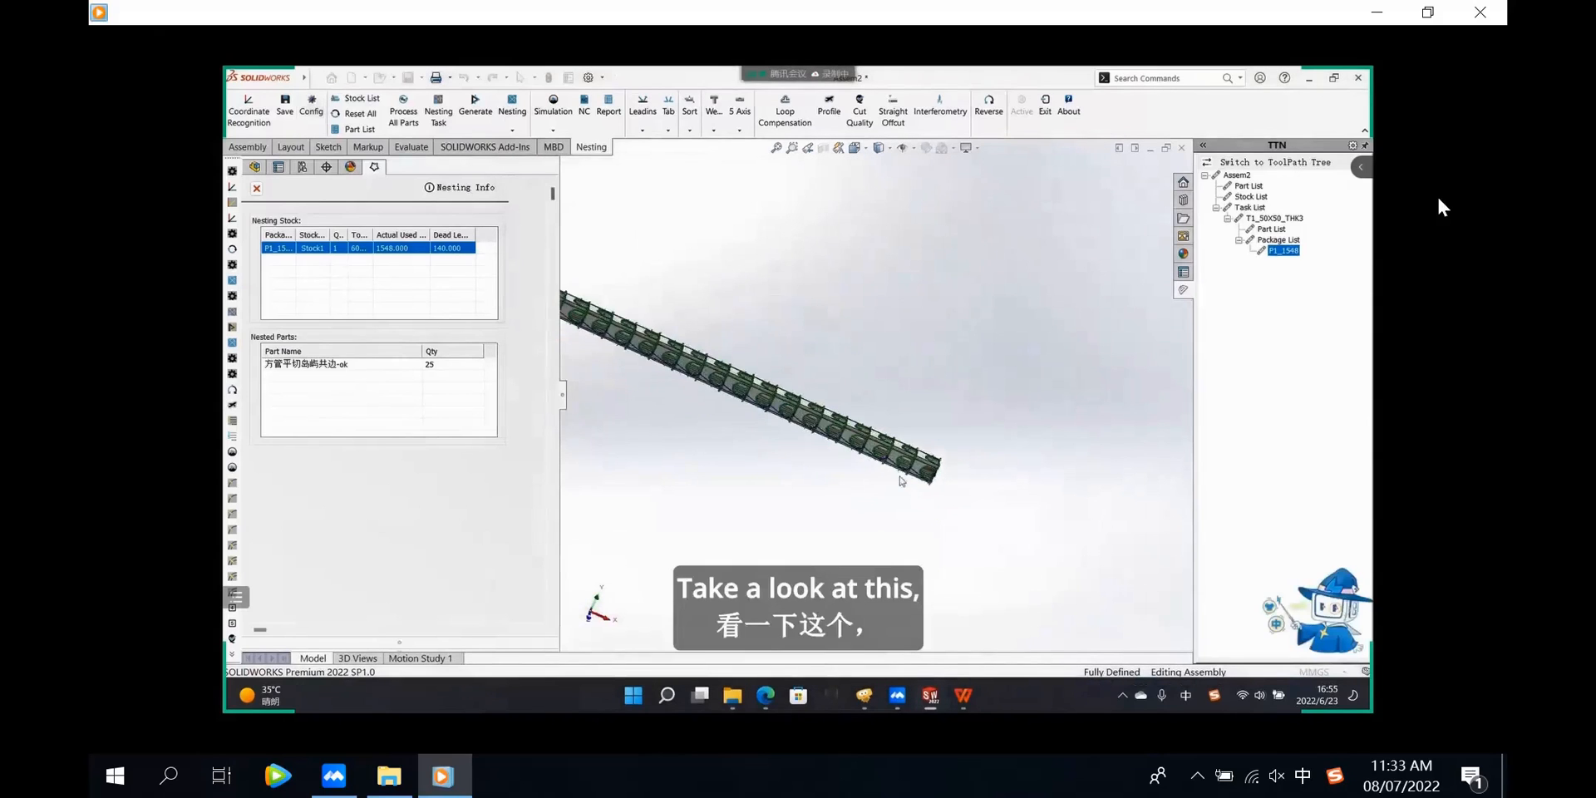
pyautogui.scroll(-6, 929, 458)
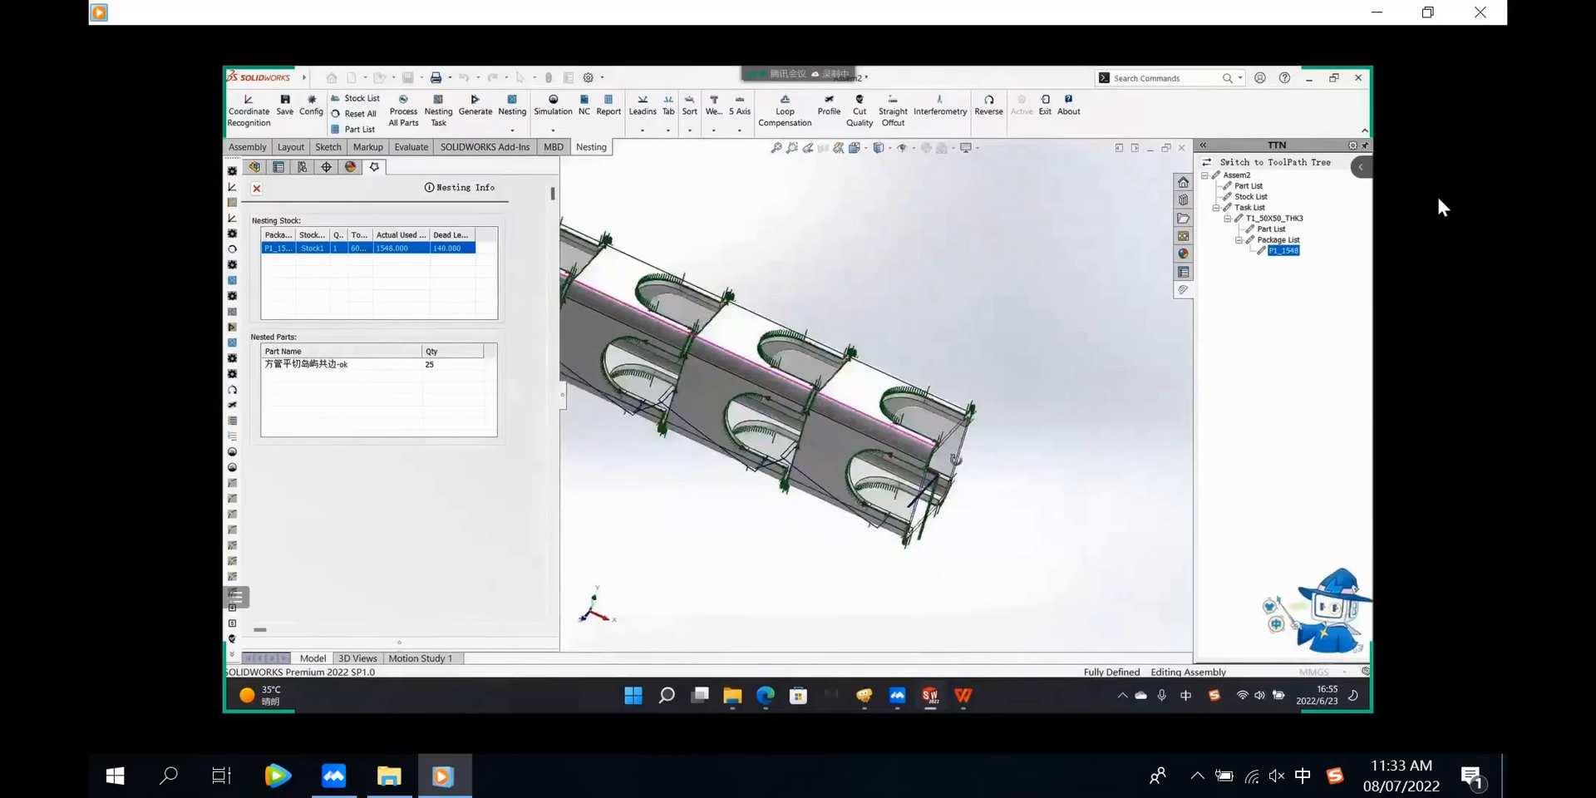
pyautogui.scroll(-8, 817, 398)
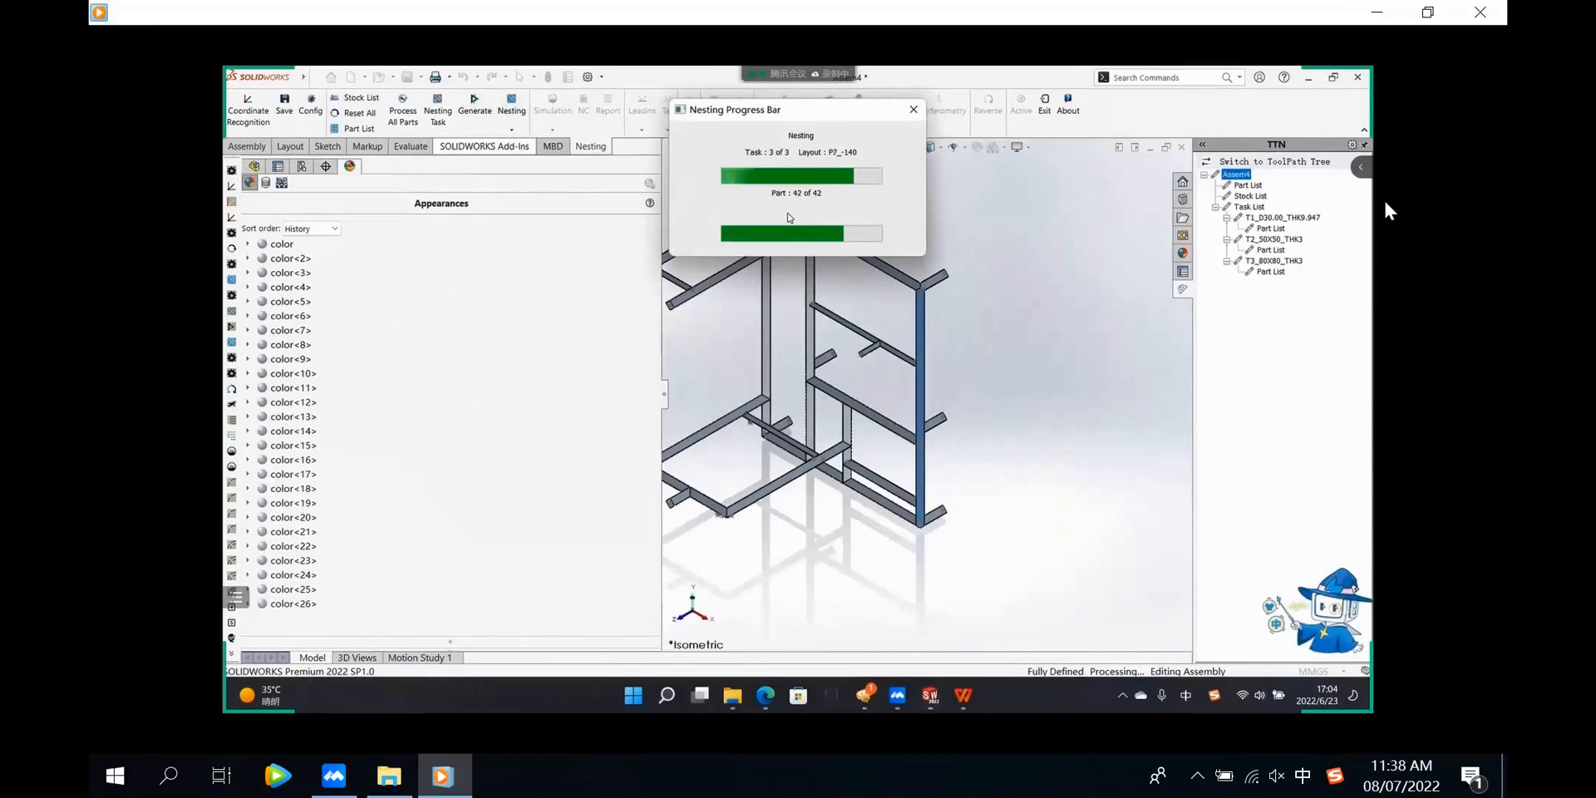
pyautogui.moveTo(1383, 198)
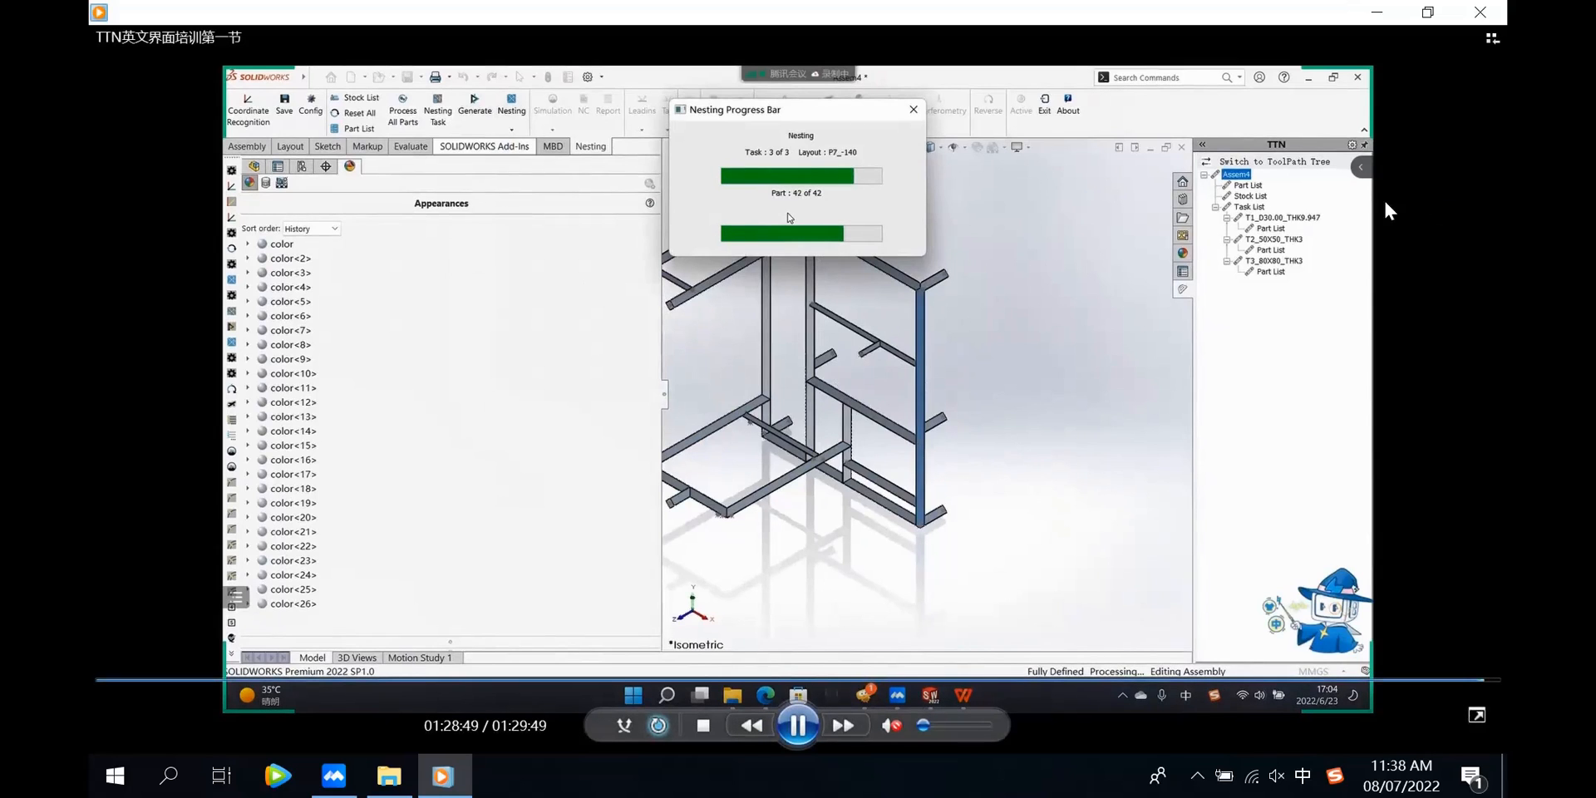